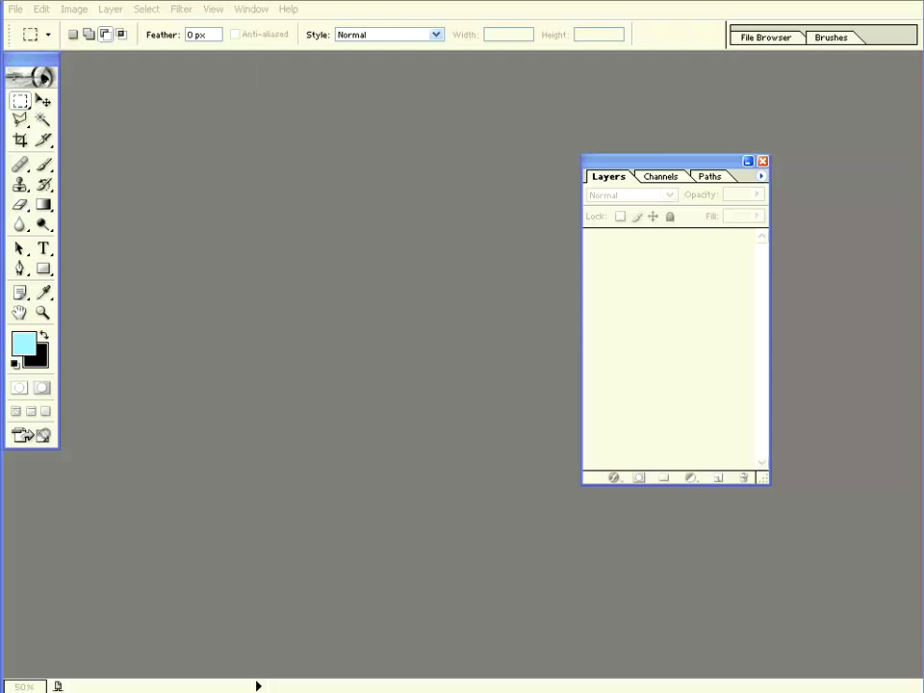
Step: Find Bunga 2 in the ASA Studio Walpaper folder and drag it into Photoshop to open it
key("alt+Tab")
scroll(743, 417, "up", 5)
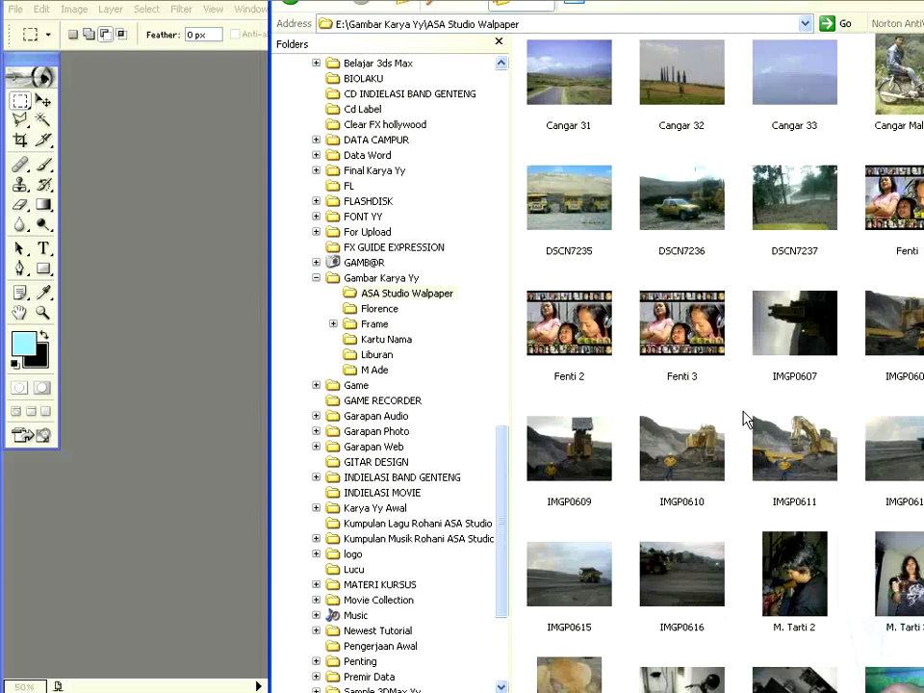
scroll(743, 417, "down", 3)
scroll(743, 417, "down", 2)
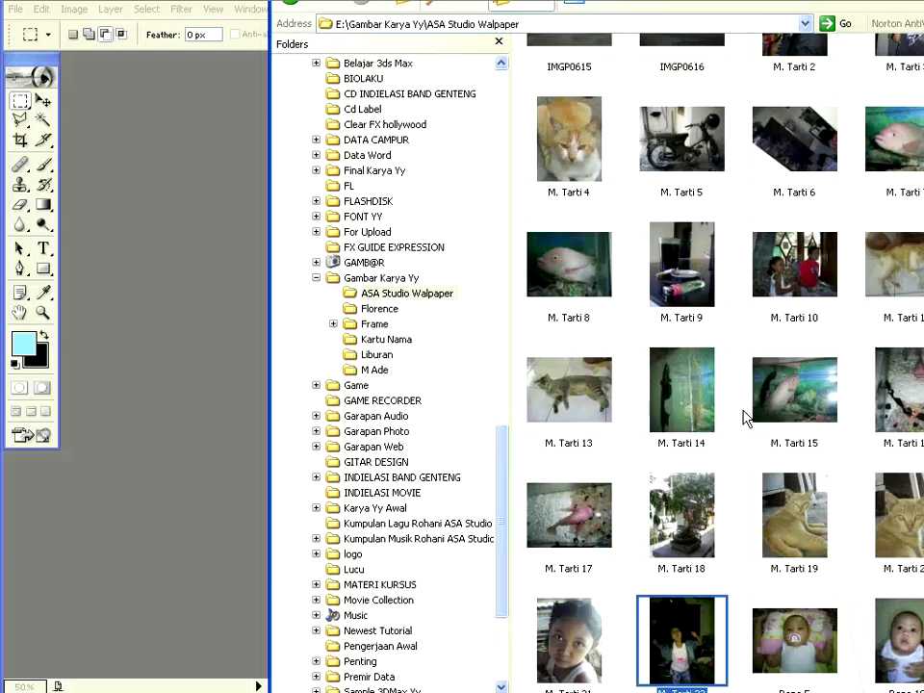
scroll(743, 417, "up", 3)
scroll(743, 417, "up", 3)
scroll(743, 417, "up", 2)
scroll(743, 416, "down", 1)
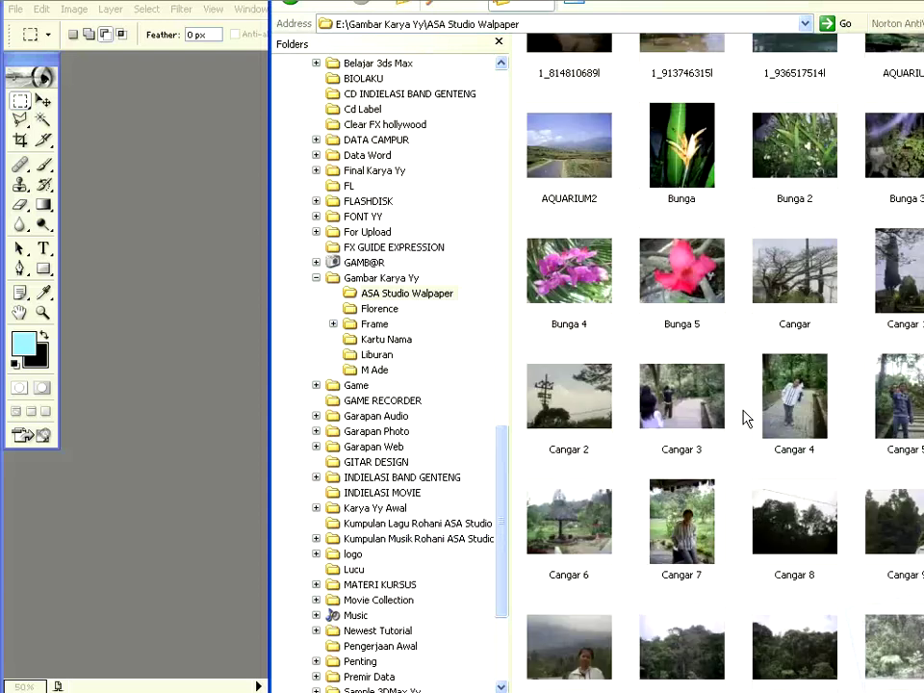
scroll(743, 417, "up", 2)
left_click(795, 342)
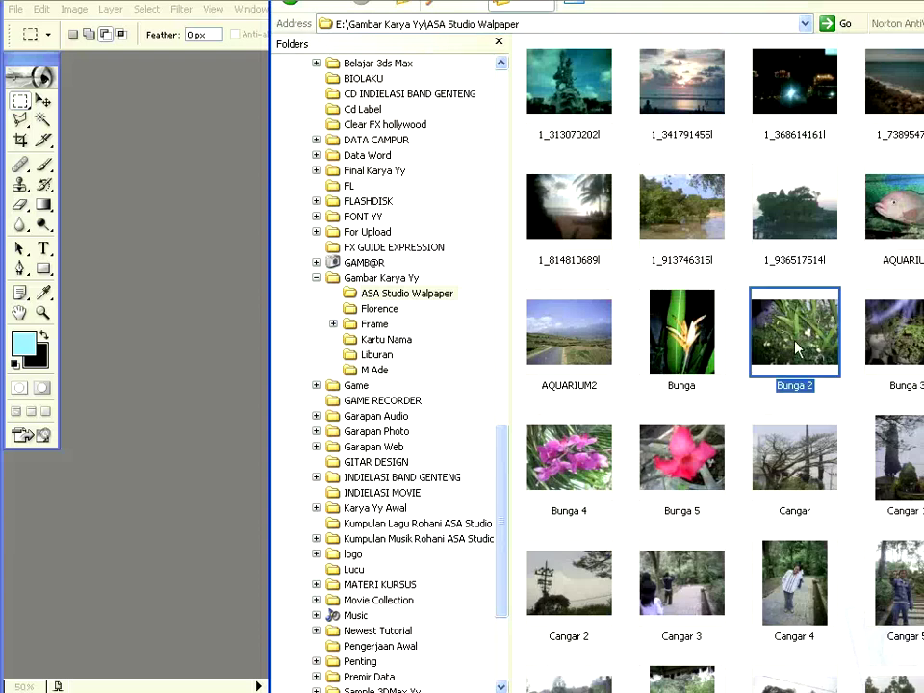
left_click_drag(798, 347, 195, 232)
left_click_drag(195, 232, 195, 232)
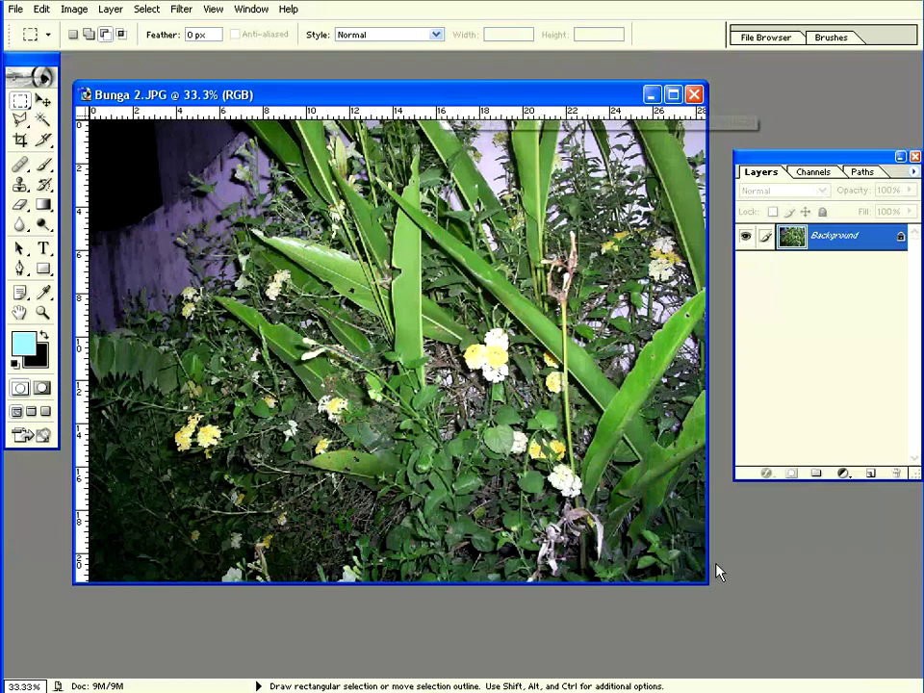
Step: Enlarge the Bunga 2 window and give the Clone Stamp Tool a soft 231 px brush
left_click_drag(717, 572, 725, 616)
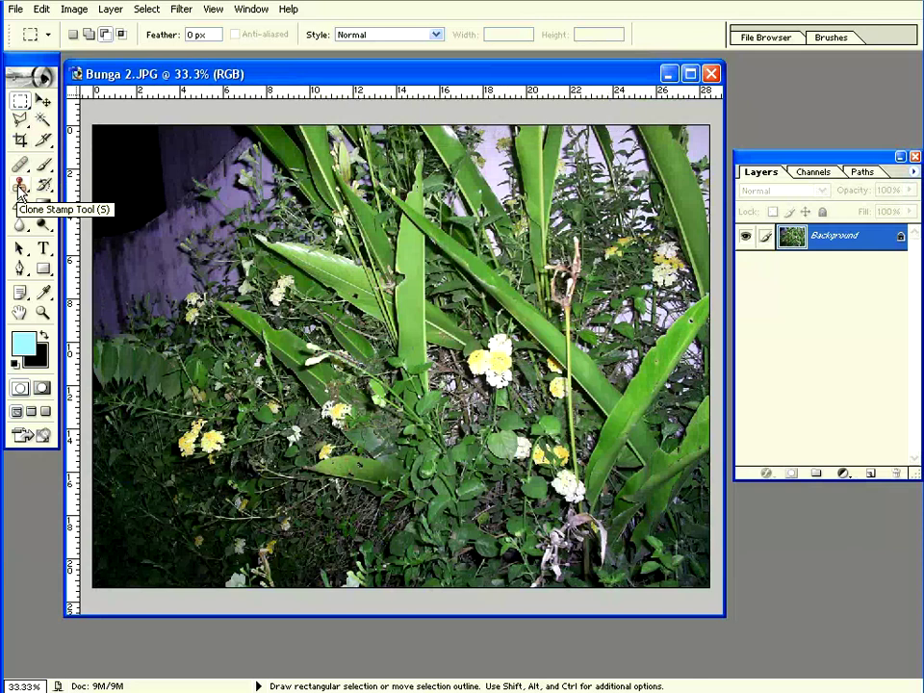
left_click(19, 187)
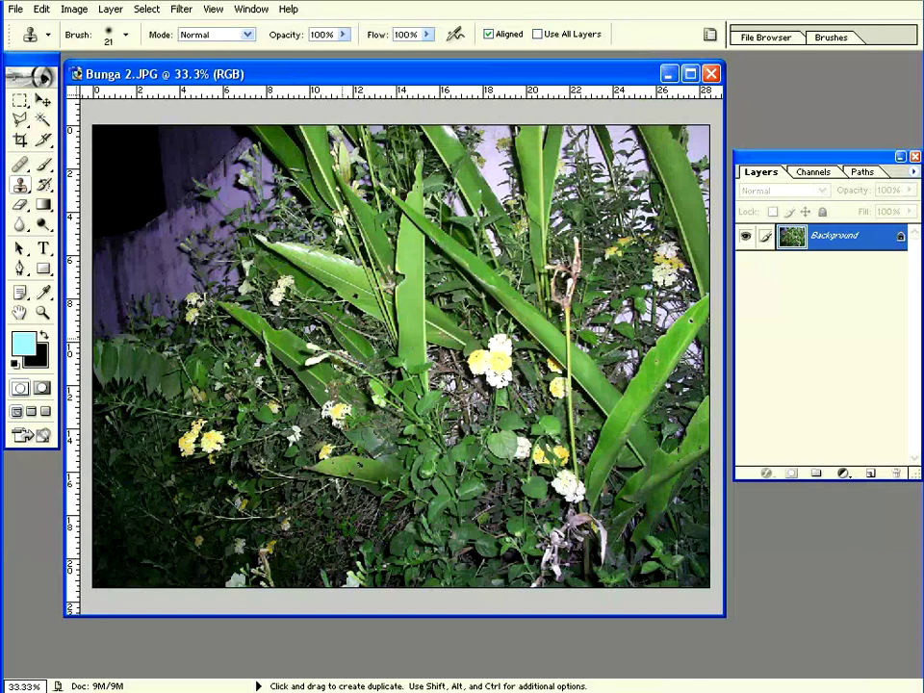
right_click(462, 361)
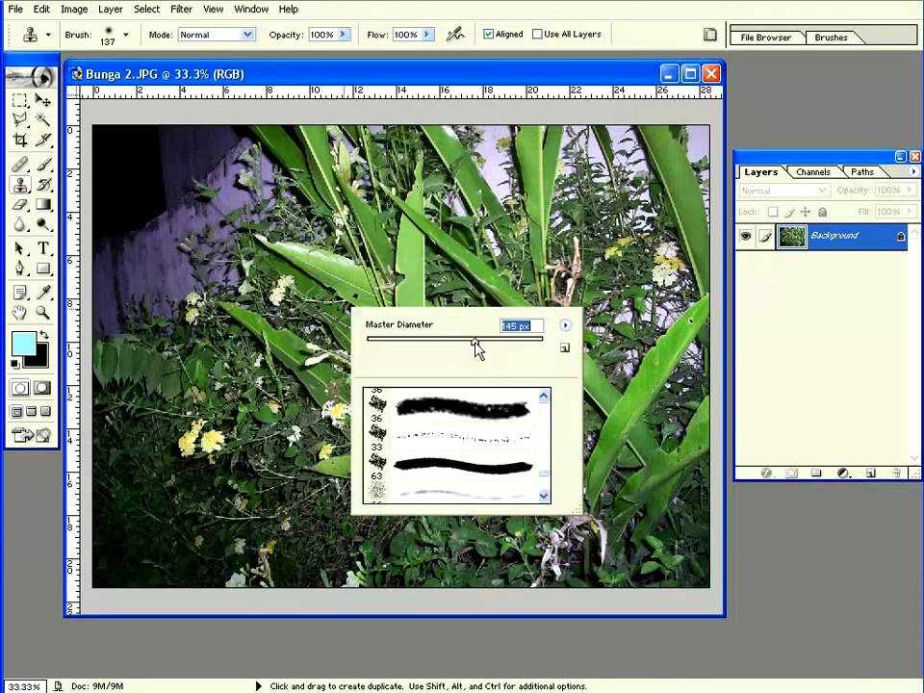
mouse_move(474, 342)
left_mouse_down()
mouse_move(487, 343)
mouse_move(478, 346)
left_mouse_up()
scroll(547, 450, "up", 3)
scroll(547, 450, "up", 2)
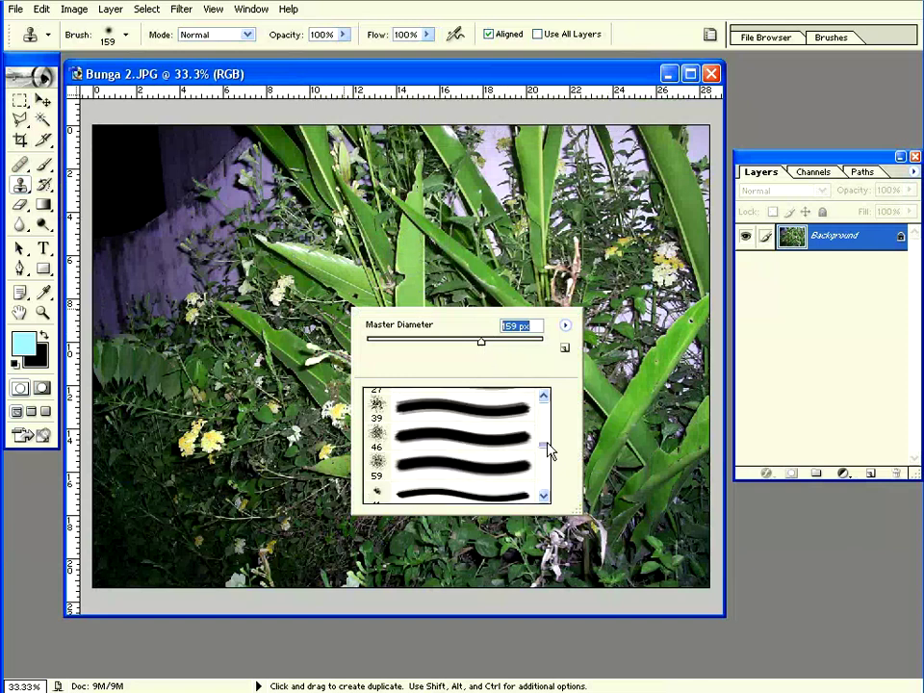
scroll(542, 450, "up", 3)
left_click(443, 441)
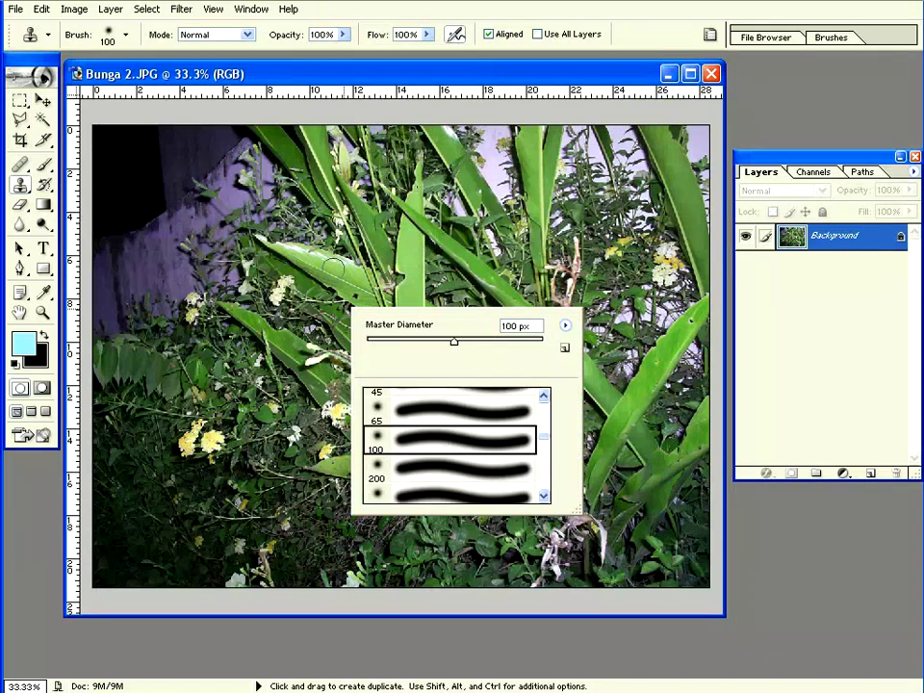
left_click_drag(455, 347, 502, 346)
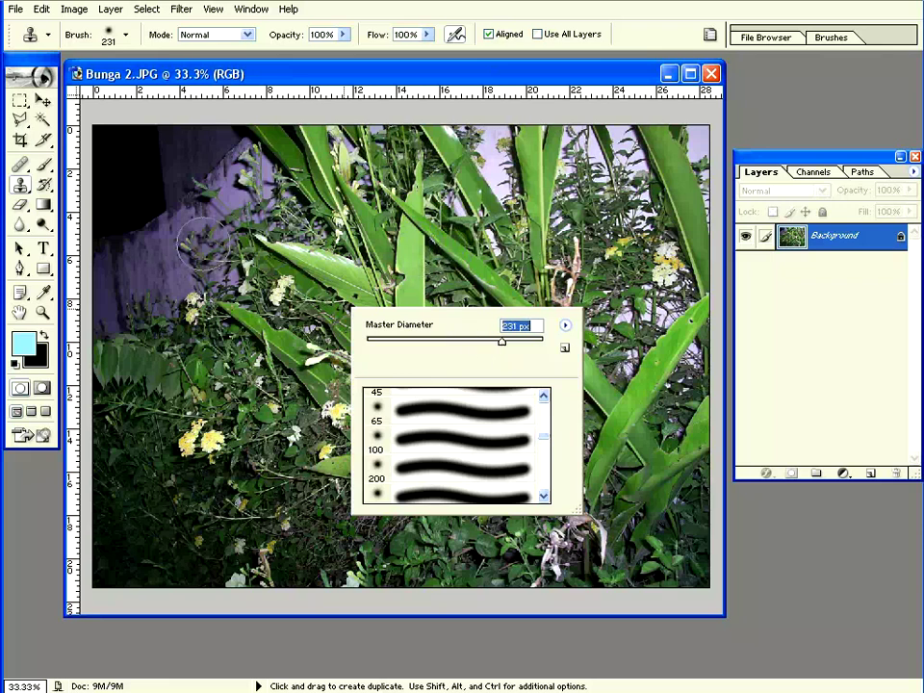
left_click(281, 79)
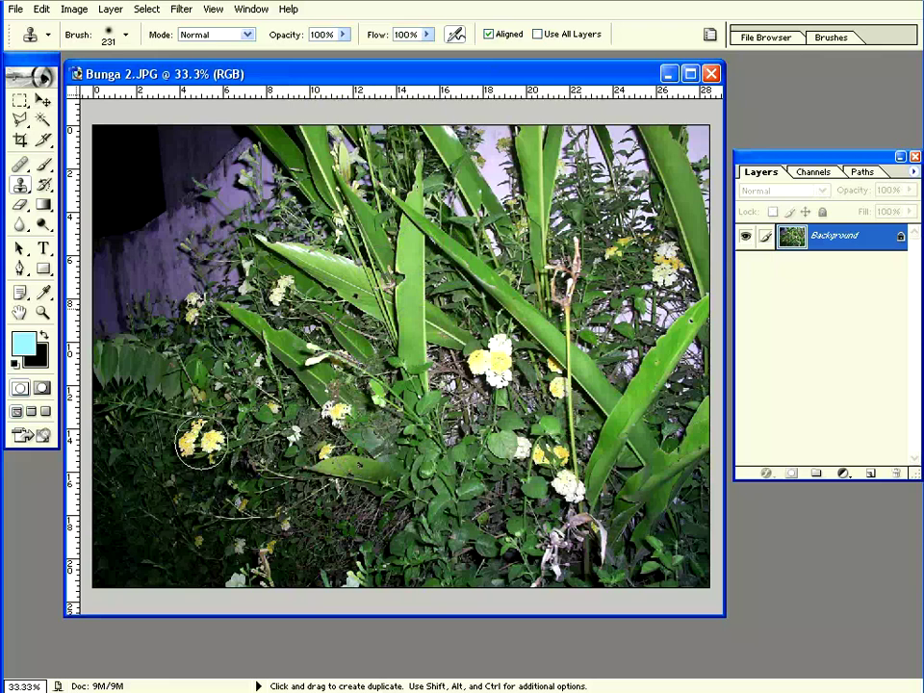
key("alt")
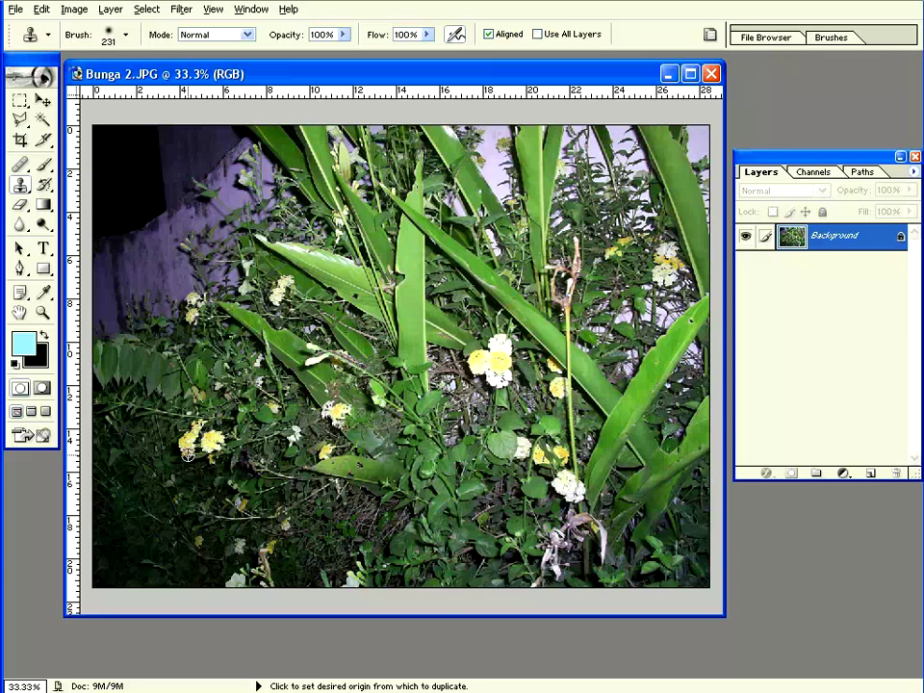
Step: Sample foliage near the lower-left flowers and clone it over the purple wall at upper left
left_click(186, 475, "alt")
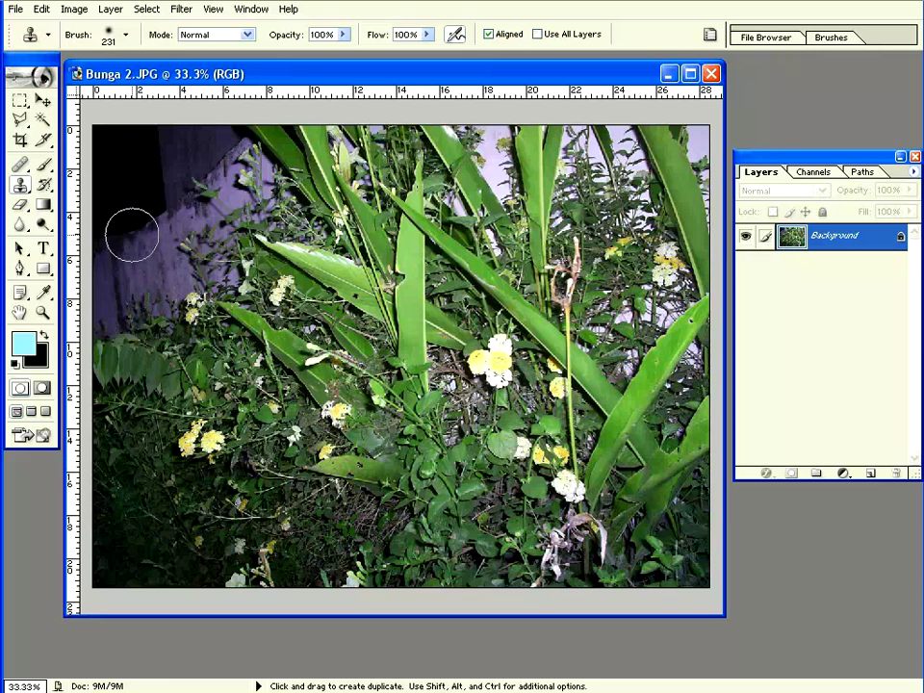
mouse_move(133, 233)
left_mouse_down()
mouse_move(116, 155)
mouse_move(91, 134)
mouse_move(204, 155)
mouse_move(136, 157)
mouse_move(191, 231)
mouse_move(212, 240)
mouse_move(151, 306)
mouse_move(104, 313)
left_mouse_up()
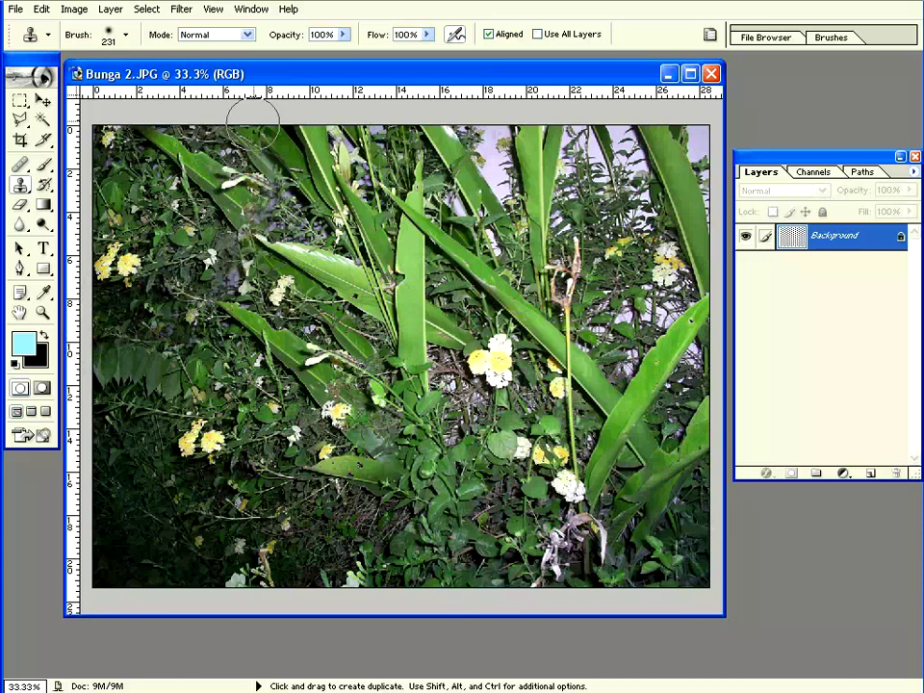
left_click_drag(120, 183, 149, 207)
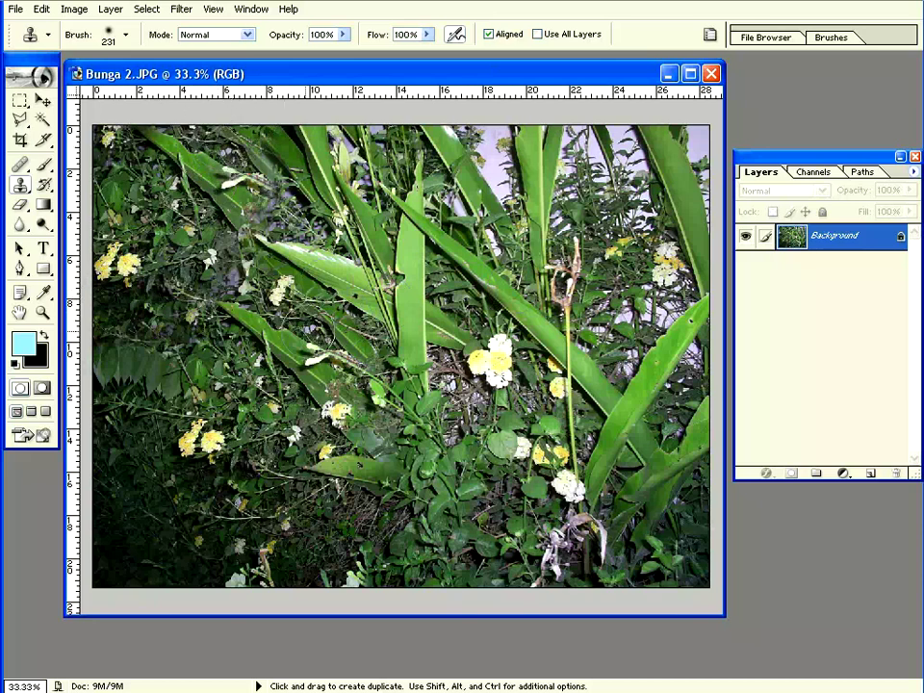
Step: Resample the fern foliage and fill the left-middle and dark lower-left areas with it
key("alt")
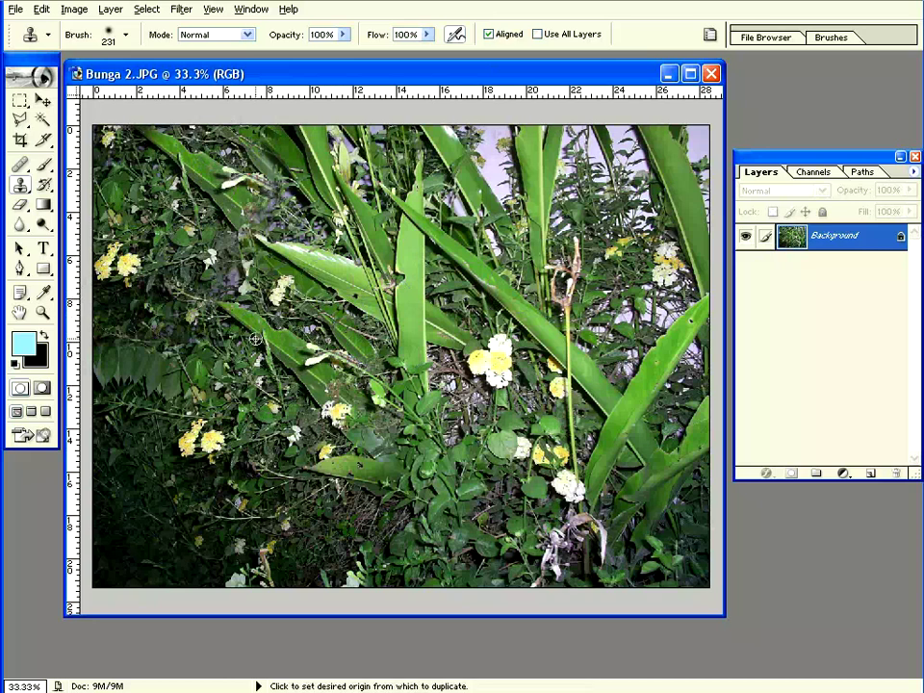
left_click(191, 379, "alt")
left_click_drag(240, 279, 135, 347)
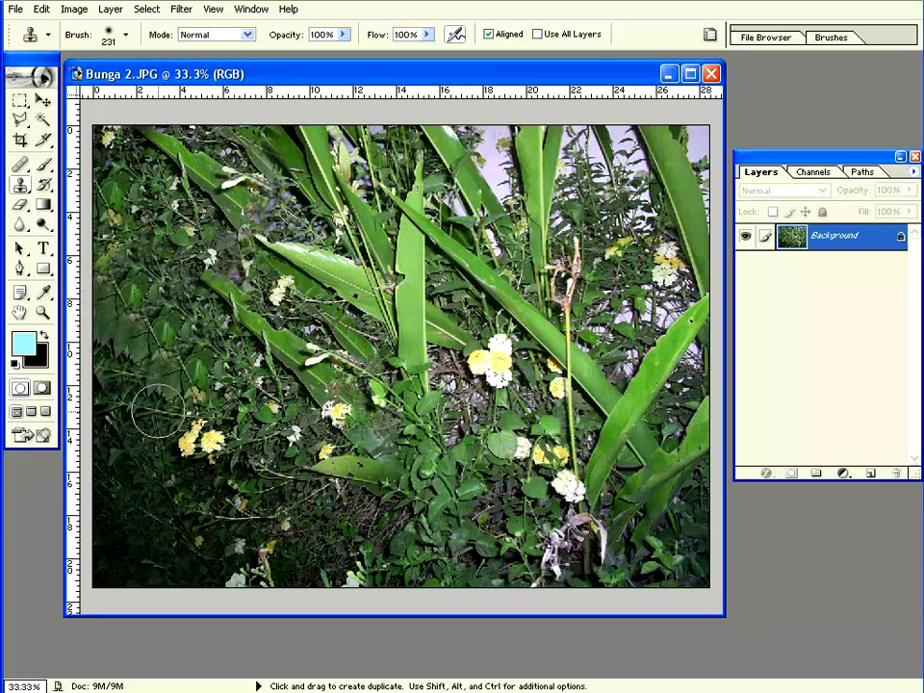
left_click_drag(144, 399, 89, 481)
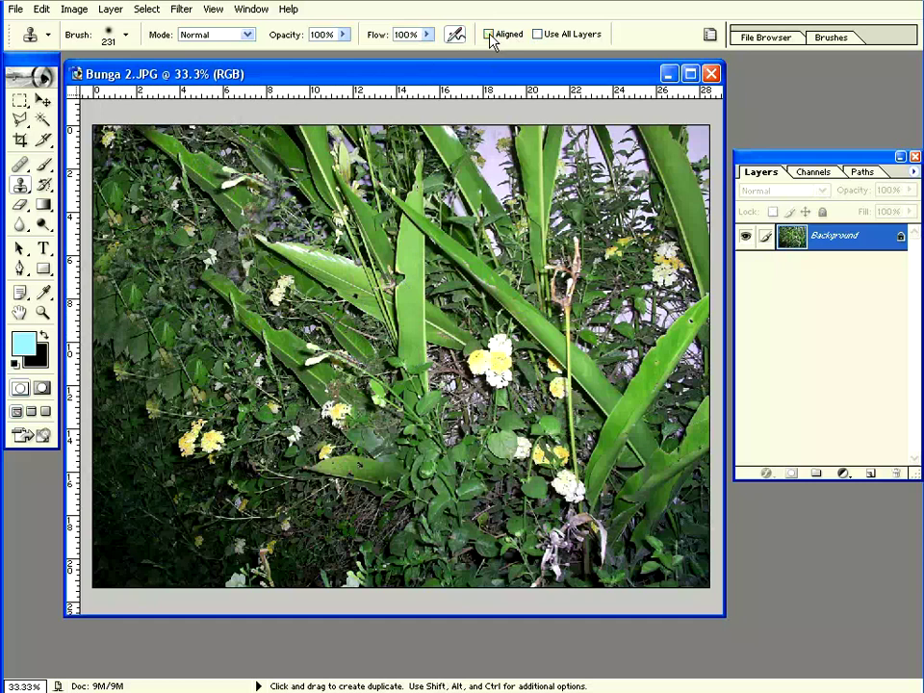
Step: Sample the lower-left yellow flowers and clone copies of them up the left side
key("alt")
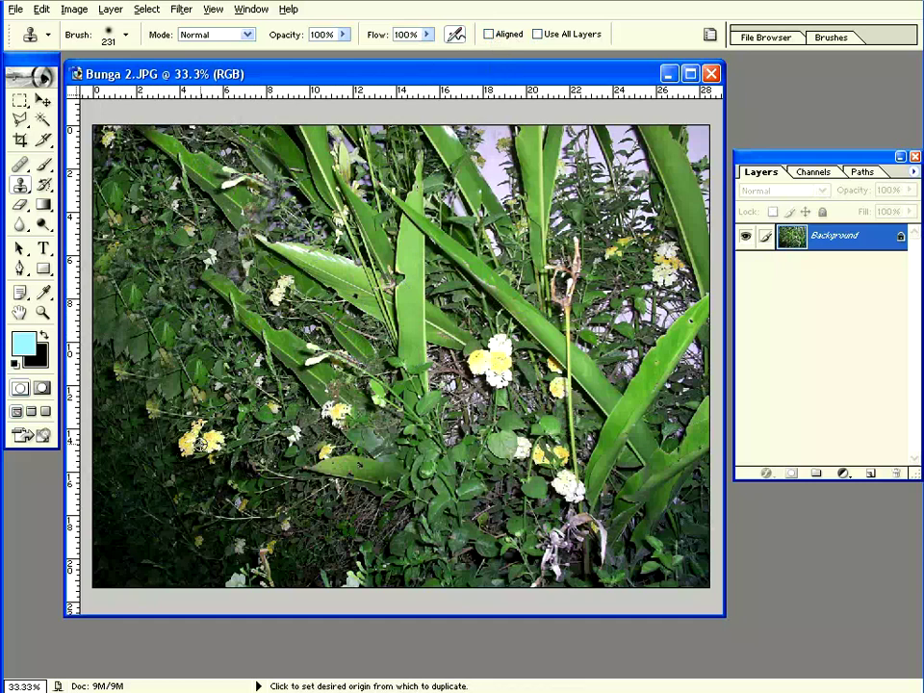
left_click(208, 443, "alt")
mouse_move(173, 393)
left_mouse_down()
mouse_move(132, 371)
mouse_move(125, 329)
mouse_move(106, 393)
mouse_move(196, 313)
mouse_move(135, 332)
left_mouse_up()
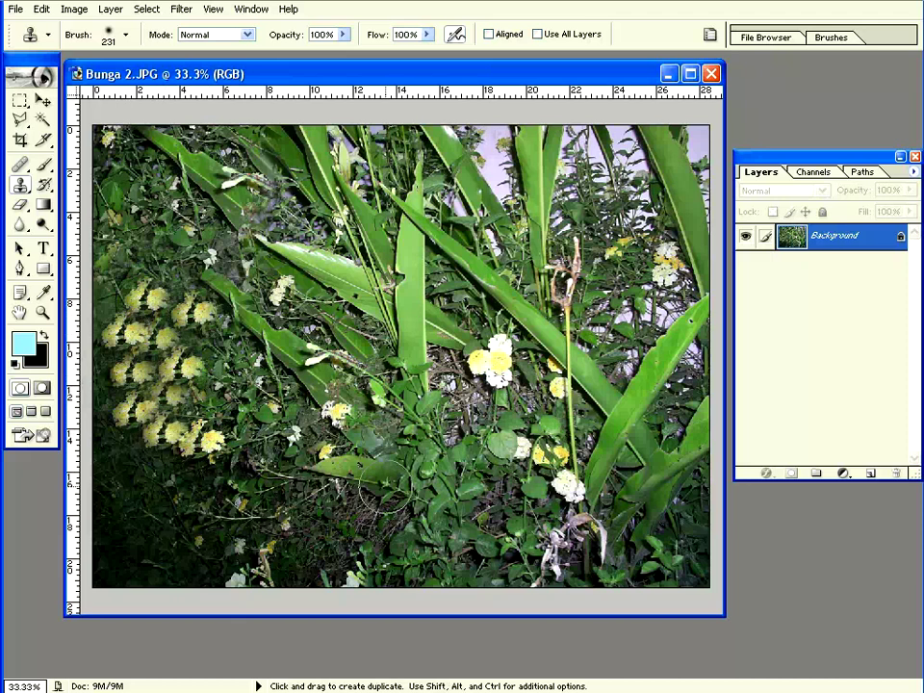
Step: Enlarge the brush to about 353 px and stamp flower clusters at bottom right and right-middle
right_click(501, 373)
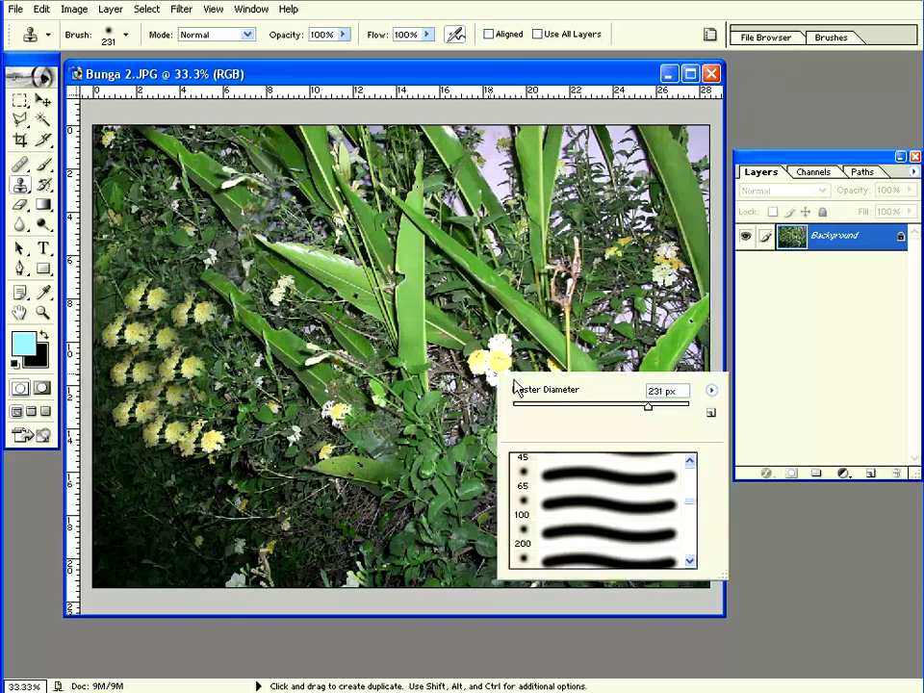
left_click_drag(648, 406, 660, 408)
key("Return")
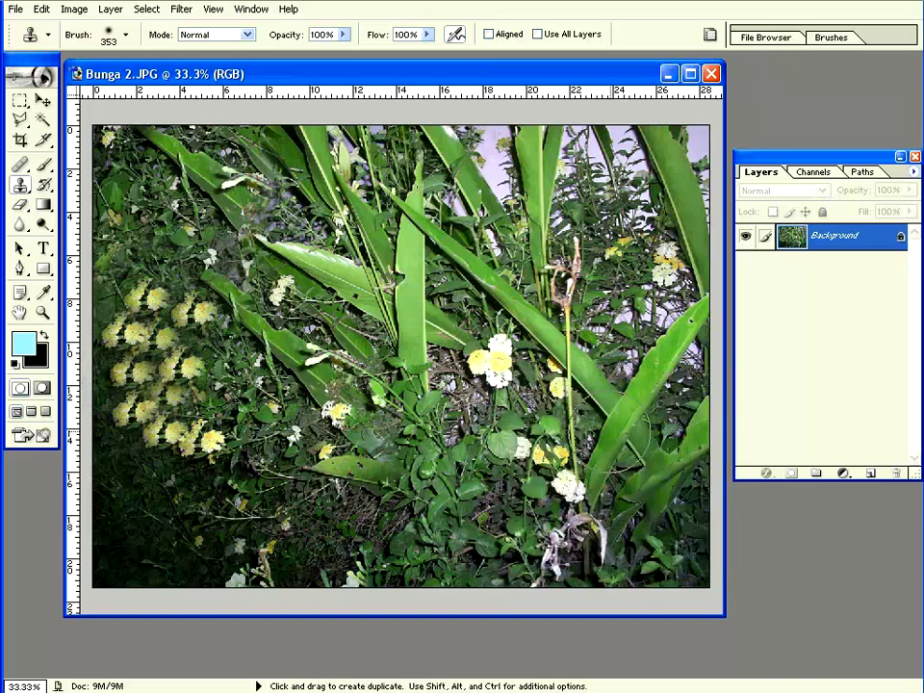
left_click(677, 550)
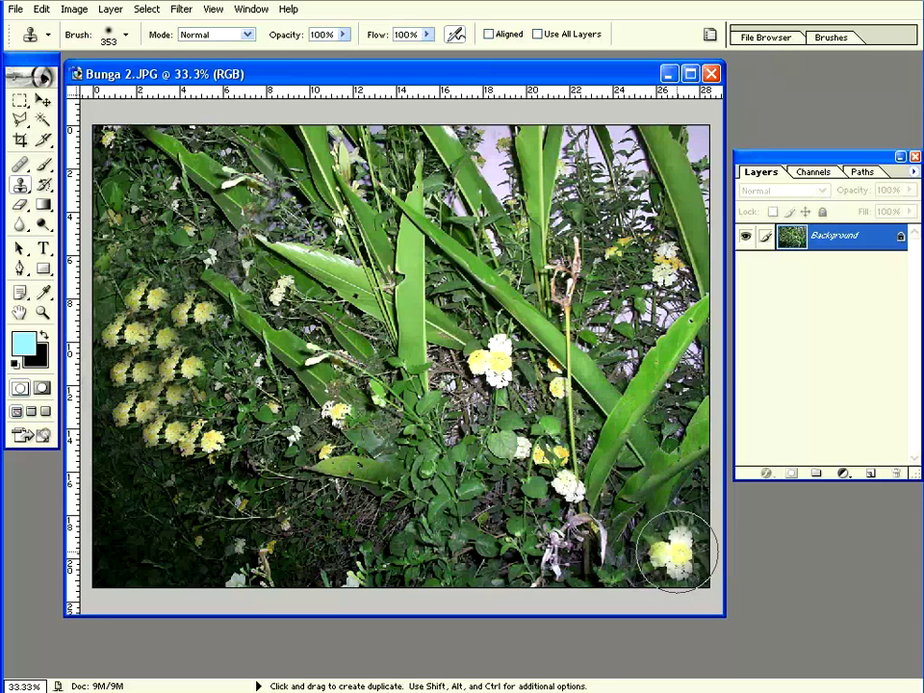
left_click(625, 564)
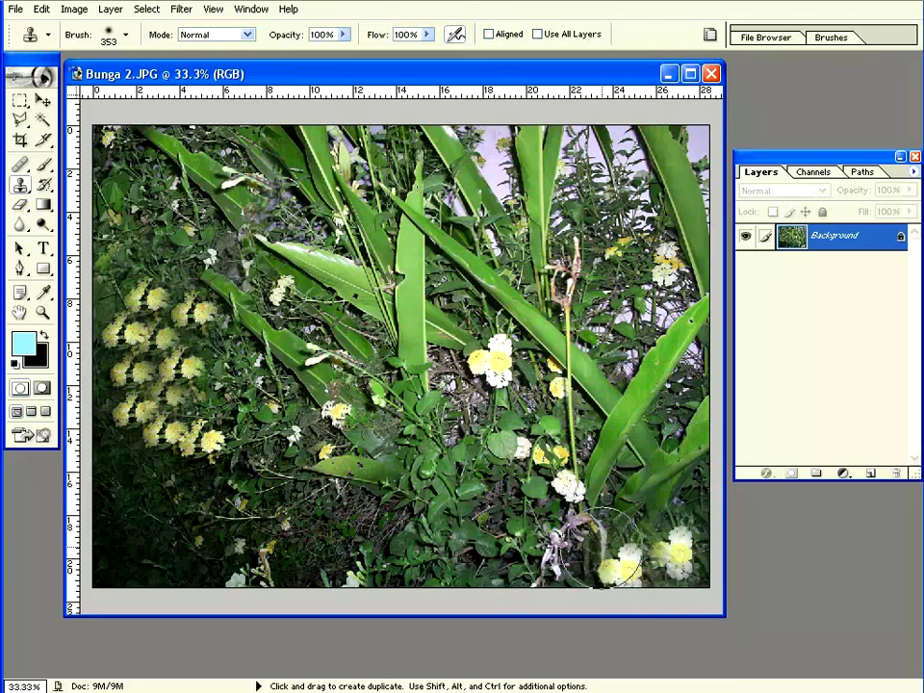
left_click(609, 545)
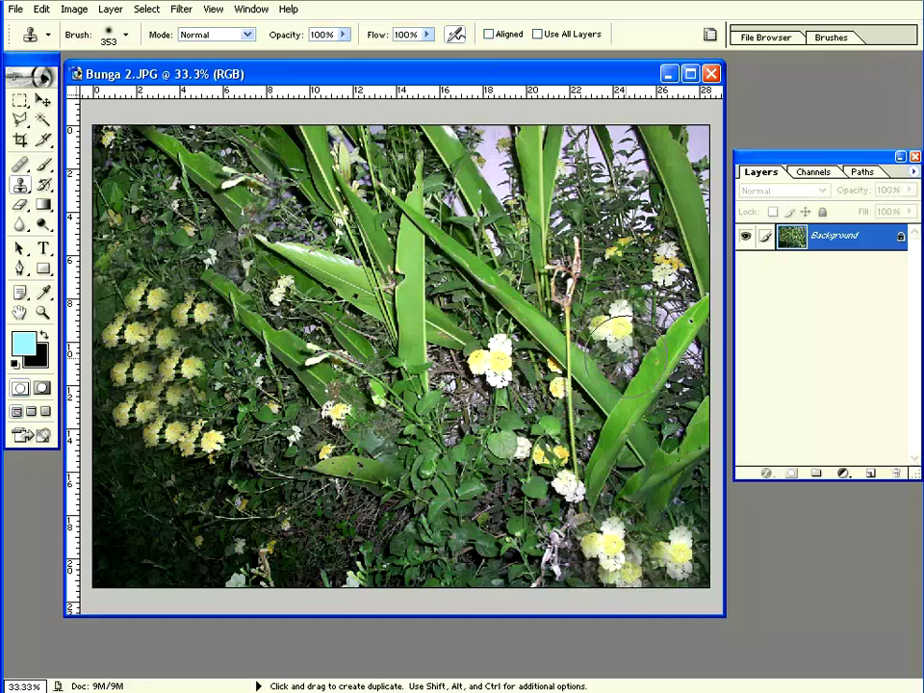
left_click(647, 306)
left_click_drag(627, 294, 614, 279)
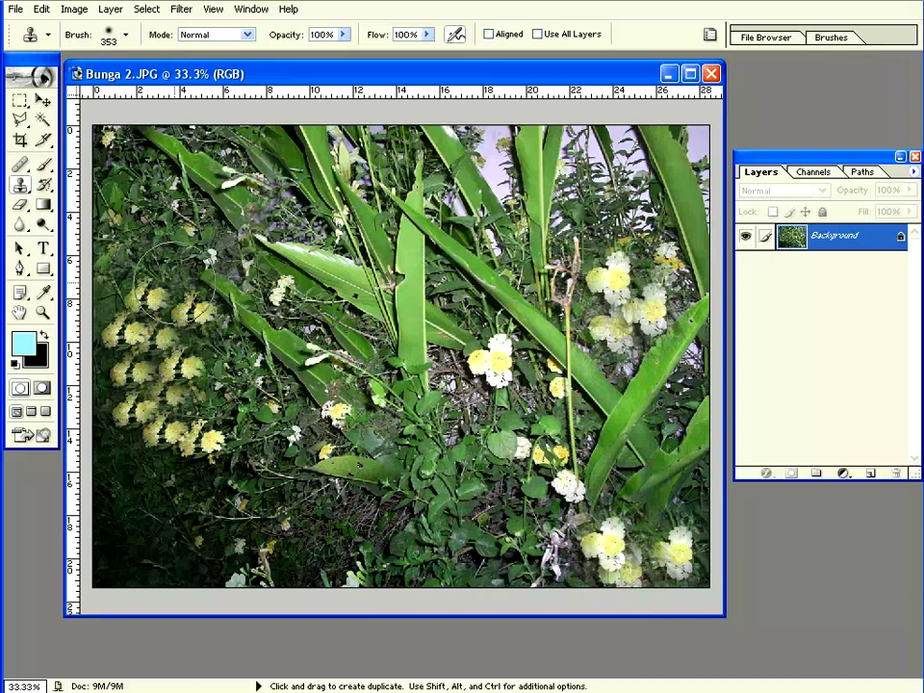
Step: With Aligned on, clone foliage over the lavender sky along the top, then add a new layer
left_click(488, 35)
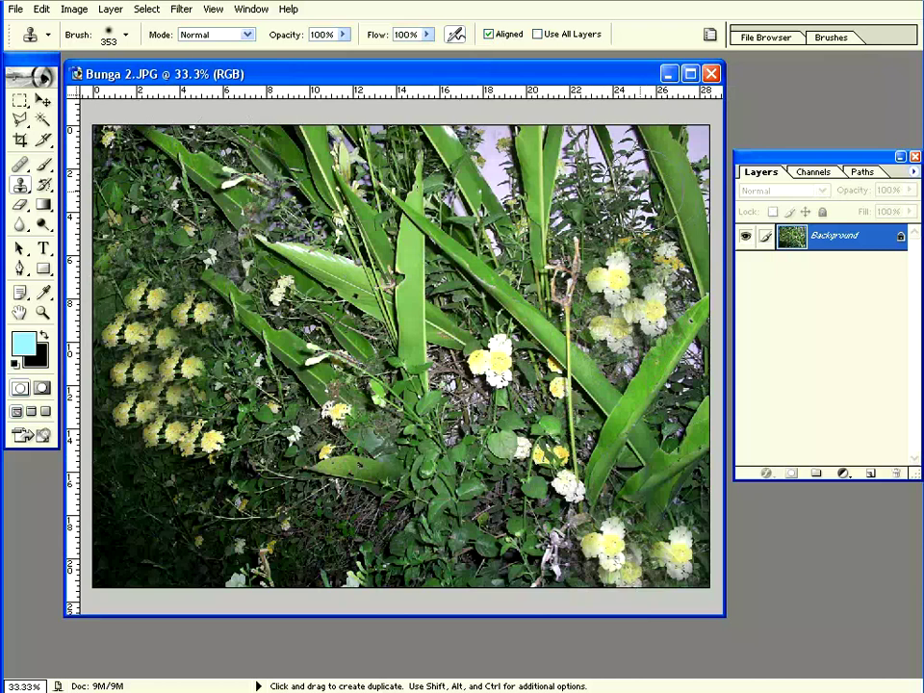
key("alt")
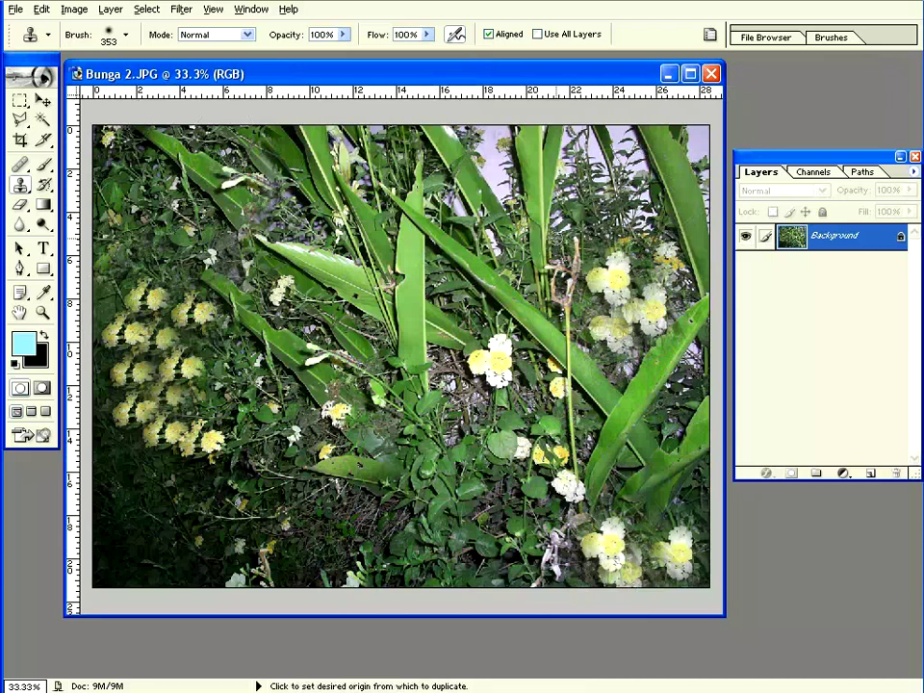
left_click(571, 221, "alt")
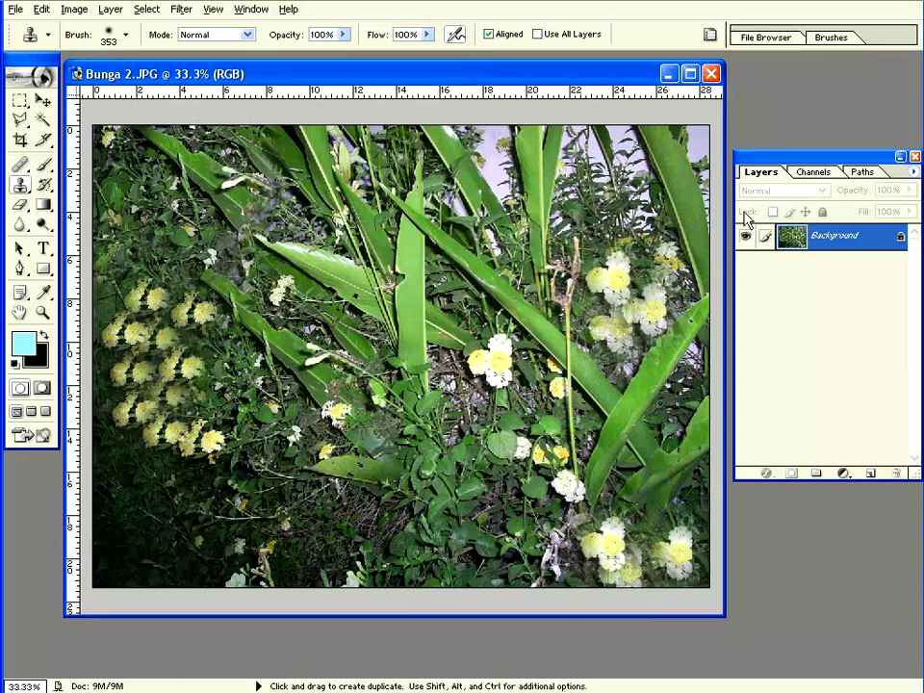
mouse_move(607, 183)
left_mouse_down()
mouse_move(581, 161)
mouse_move(678, 188)
mouse_move(426, 166)
mouse_move(265, 106)
left_mouse_up()
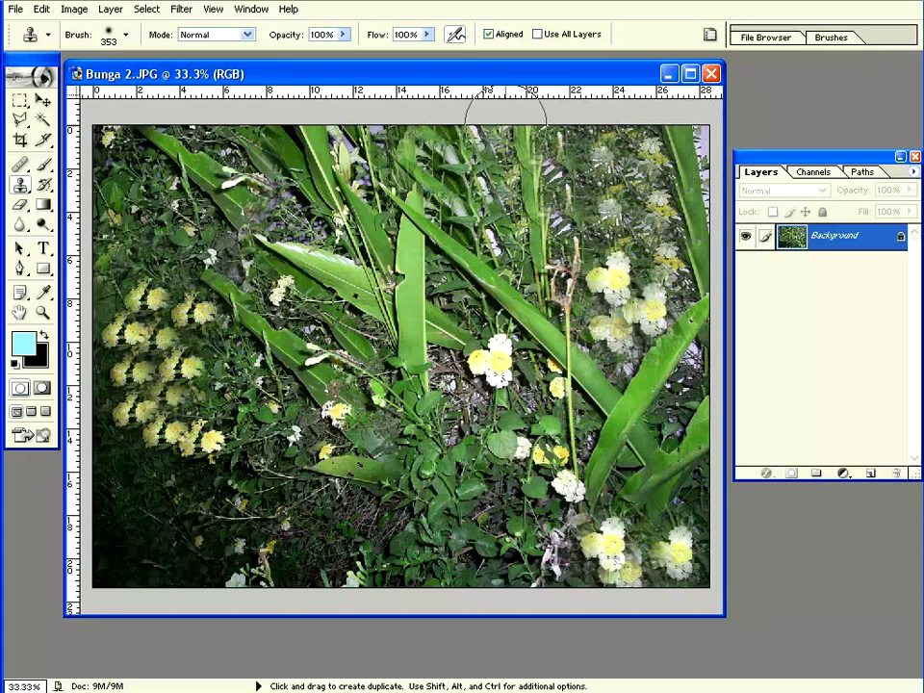
left_click_drag(308, 145, 481, 279)
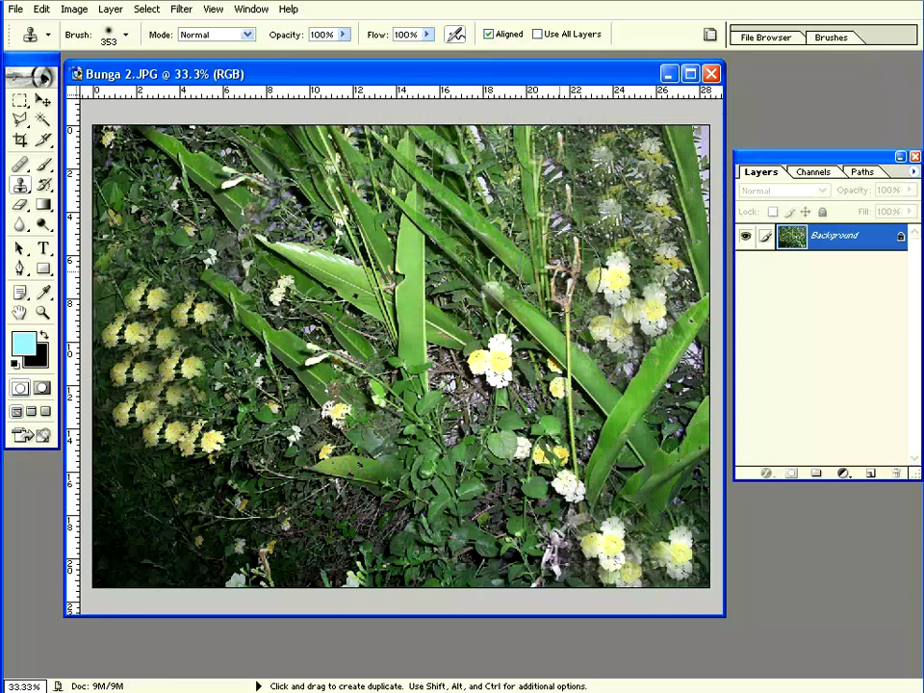
key("ctrl+shift+alt+n")
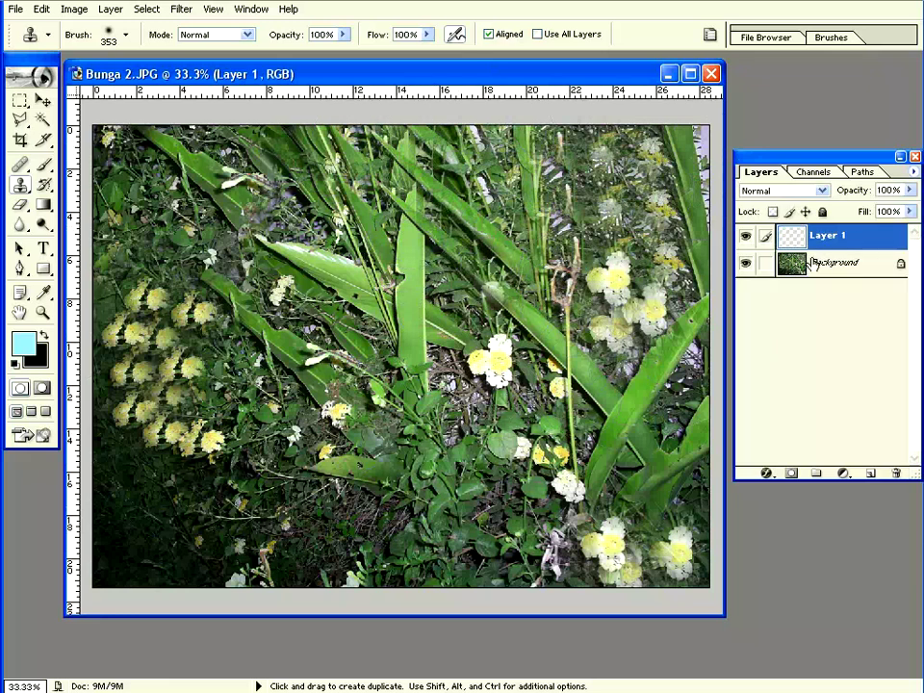
Step: On Layer 1 with Background hidden, clone vertical plant strips across the left and centre
left_click(847, 263)
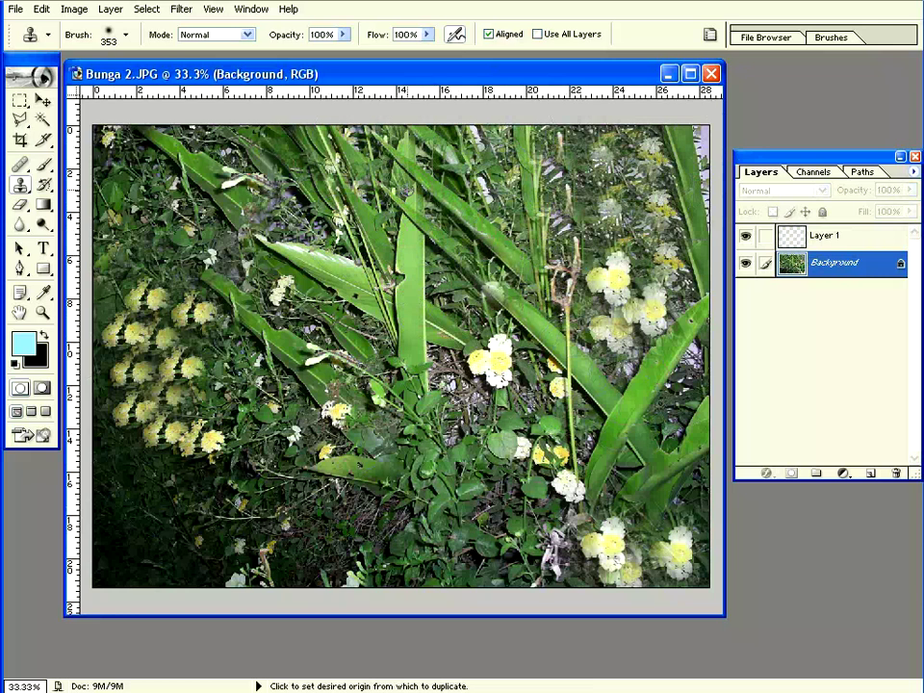
left_click(787, 240)
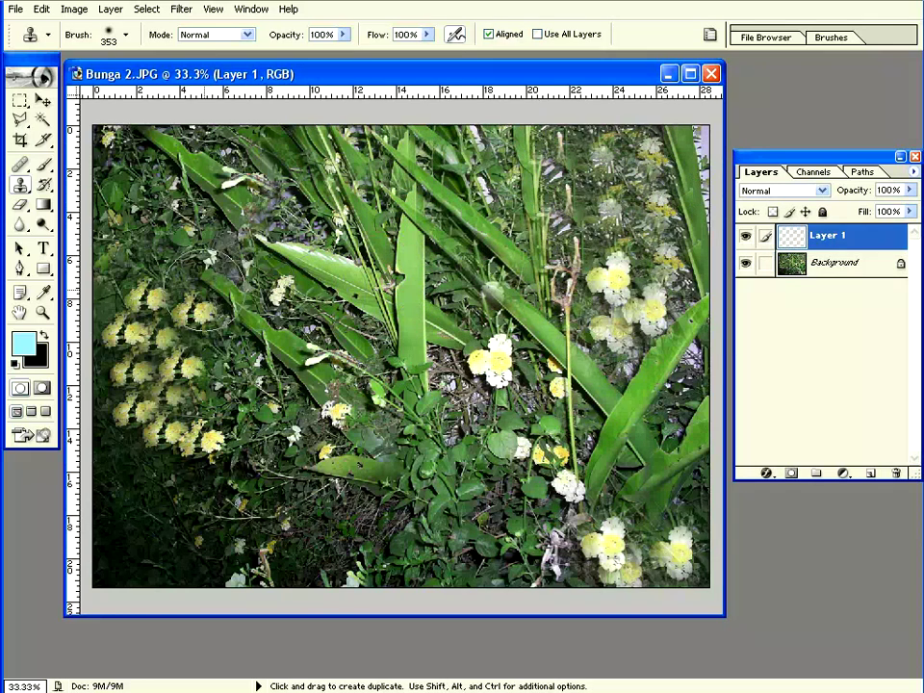
left_click(746, 264)
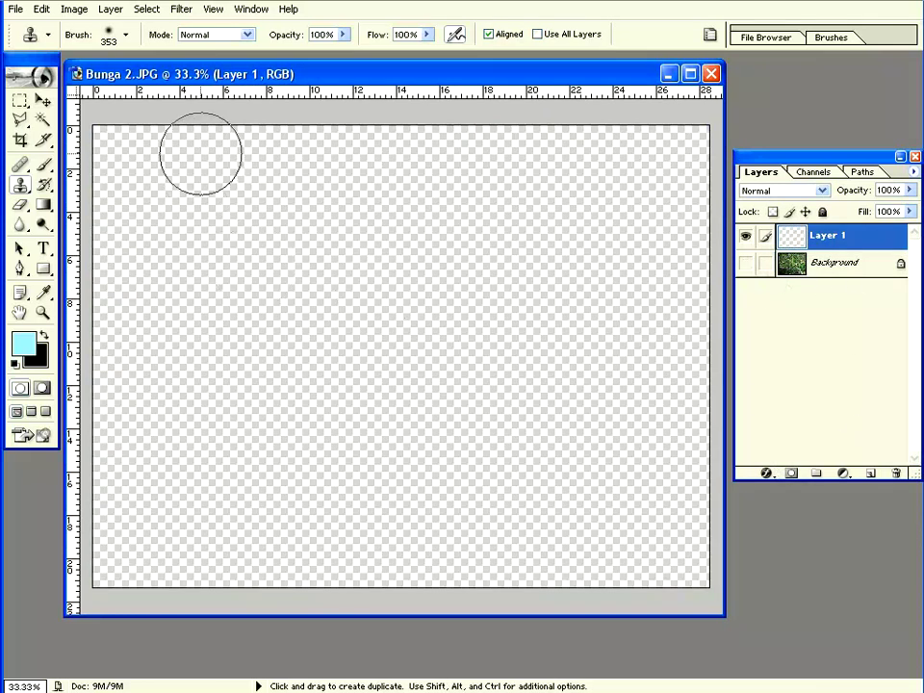
mouse_move(200, 155)
left_mouse_down()
mouse_move(176, 423)
mouse_move(191, 536)
left_mouse_up()
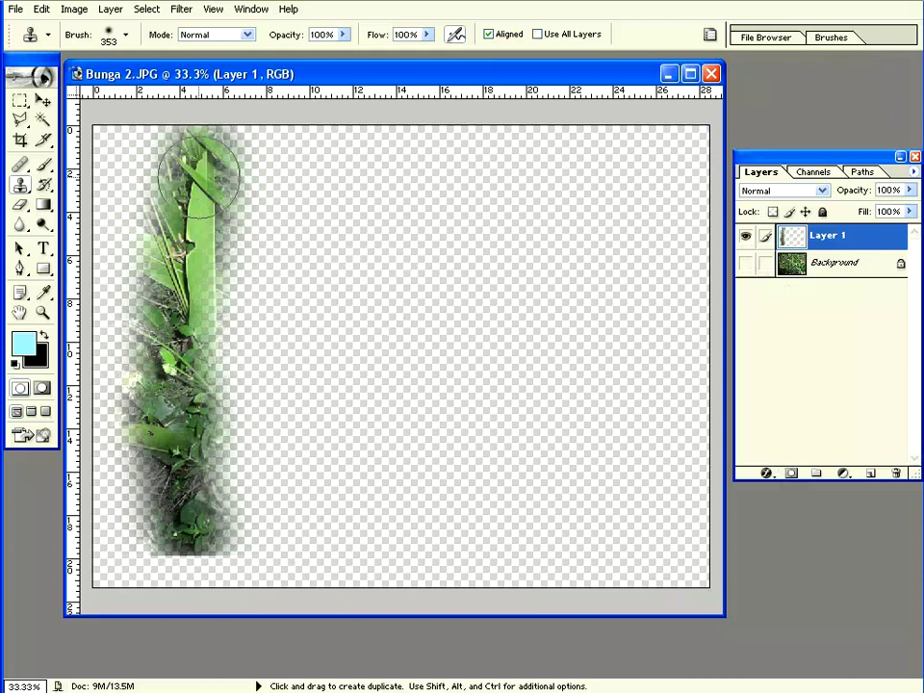
left_click_drag(199, 151, 201, 604)
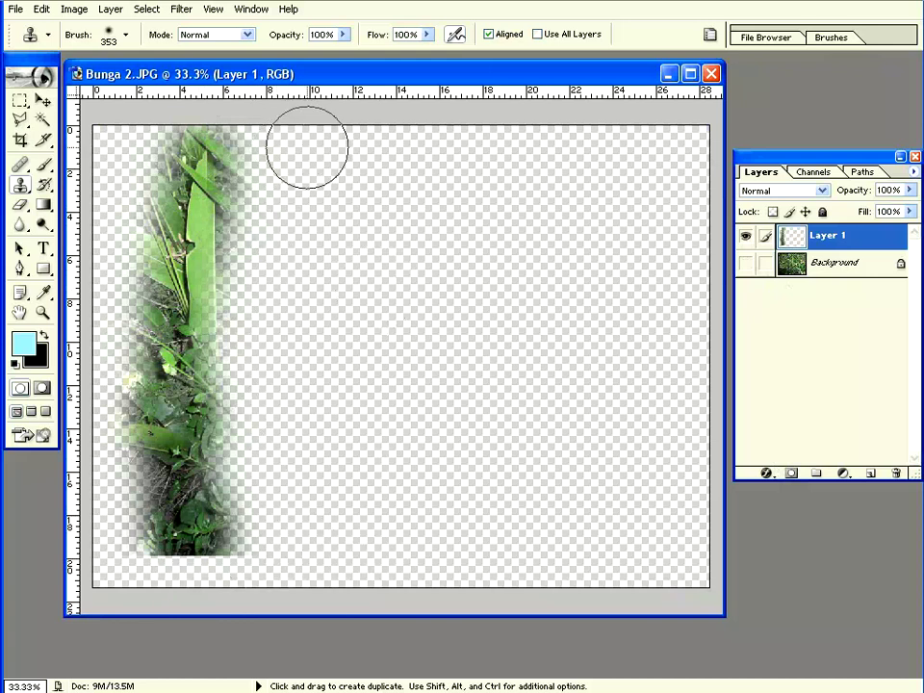
left_click_drag(305, 148, 345, 561)
left_click_drag(462, 140, 463, 566)
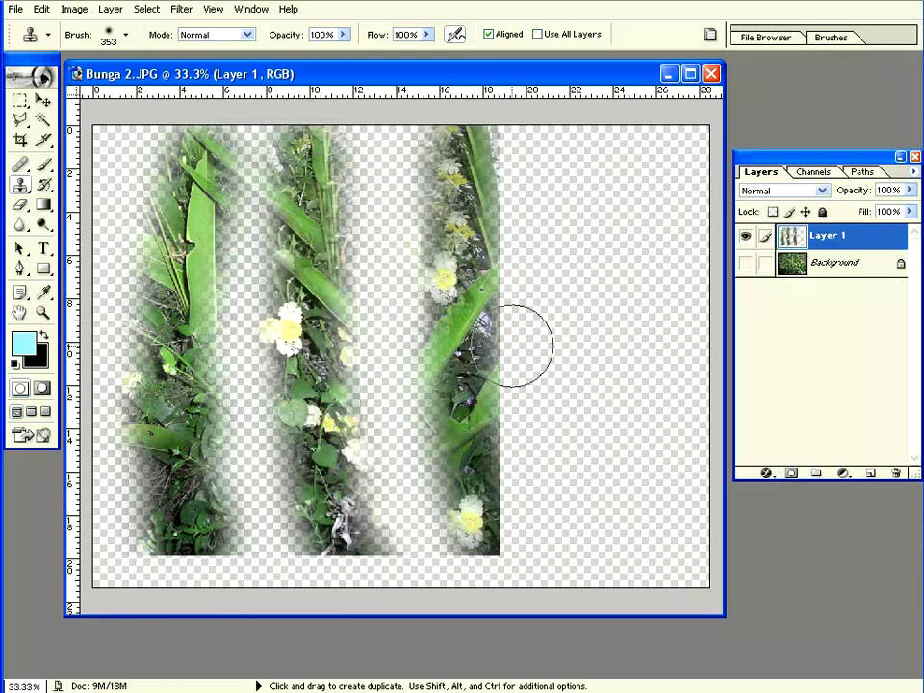
mouse_move(458, 350)
left_mouse_down()
mouse_move(424, 402)
mouse_move(429, 92)
mouse_move(413, 539)
left_mouse_up()
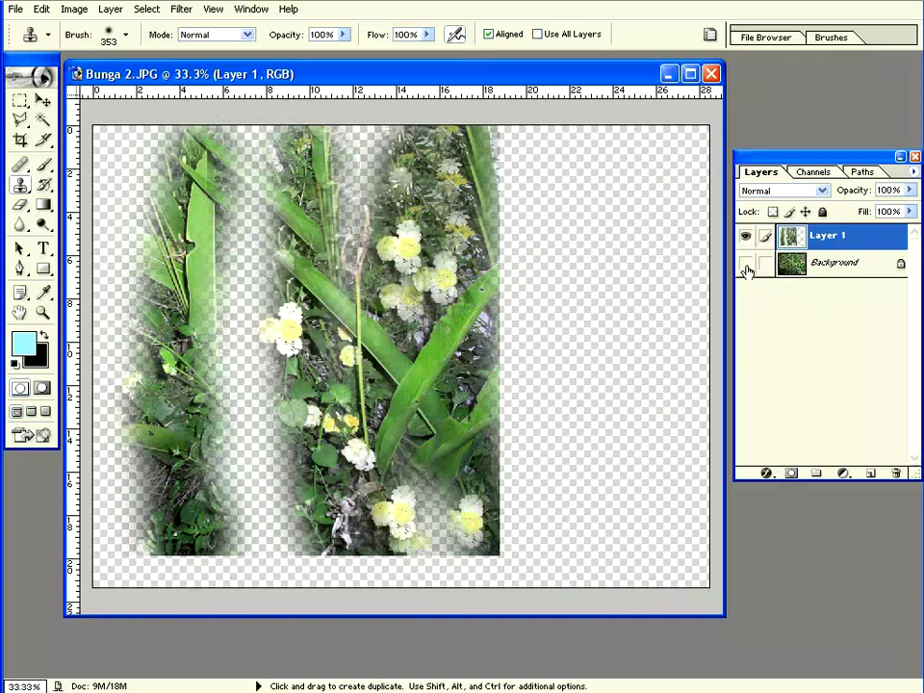
Step: Toggle the layers' visibility to compare, then reactivate Layer 1 with Background hidden
left_click(746, 263, "alt")
left_click(834, 263)
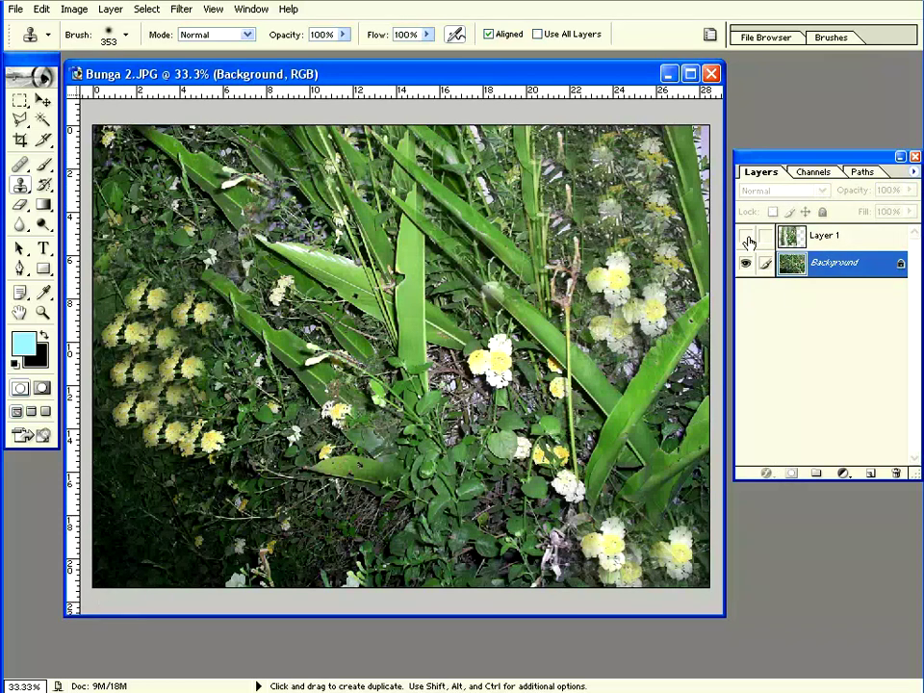
left_click(748, 239)
left_click(791, 237)
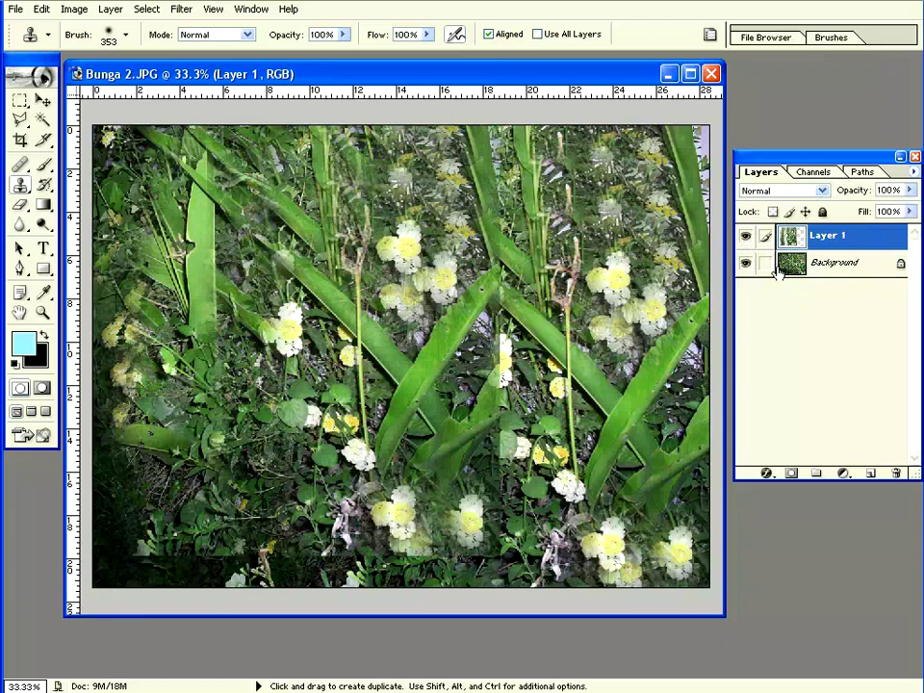
left_click(747, 265)
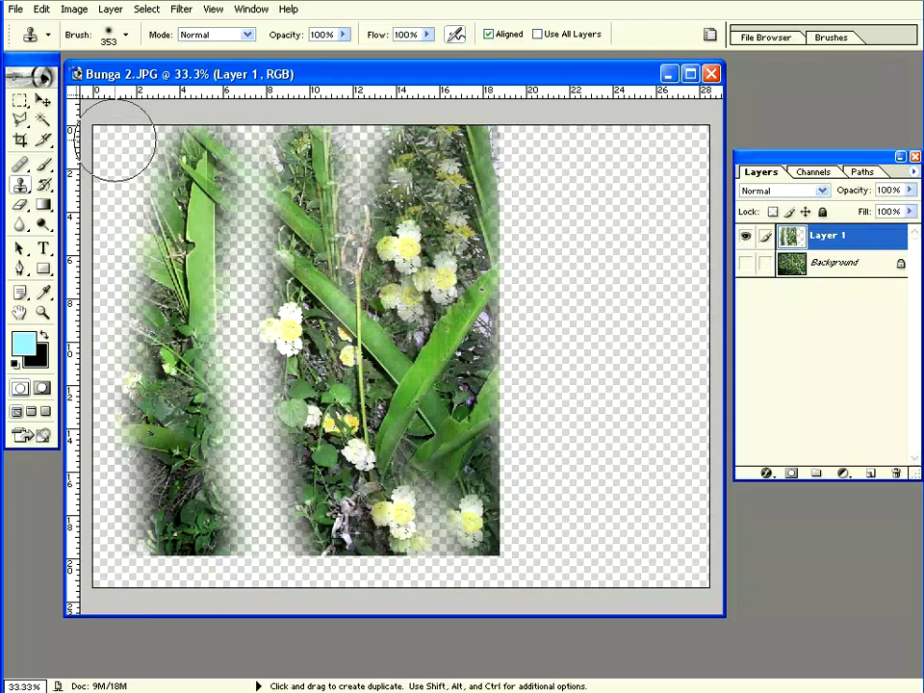
Step: Clone vertical strips of flowers and foliage from the left edge to the centre on Layer 1
mouse_move(123, 139)
left_mouse_down()
mouse_move(92, 412)
mouse_move(103, 568)
left_mouse_up()
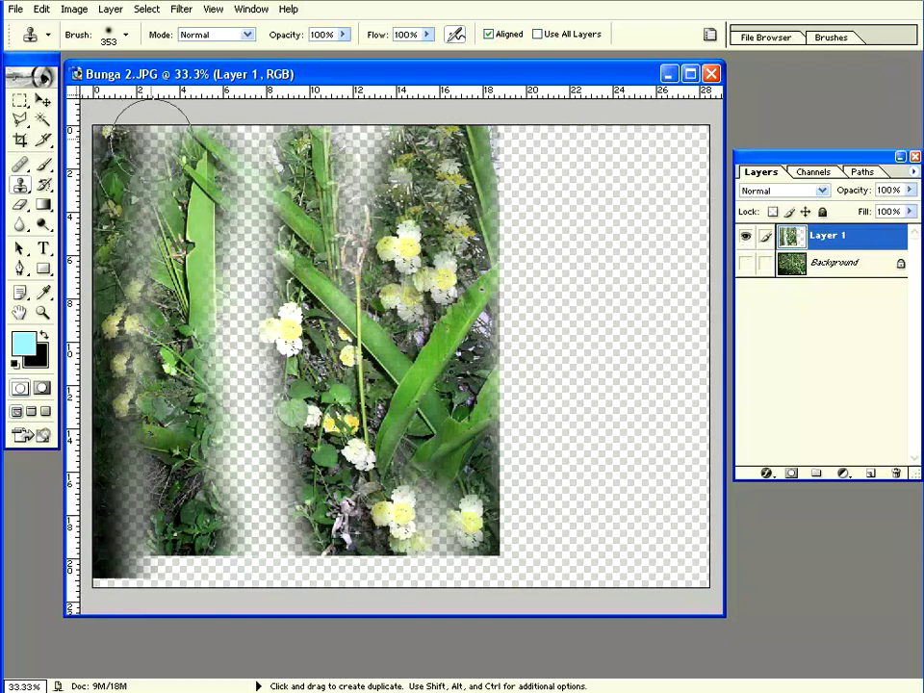
left_click_drag(152, 137, 183, 473)
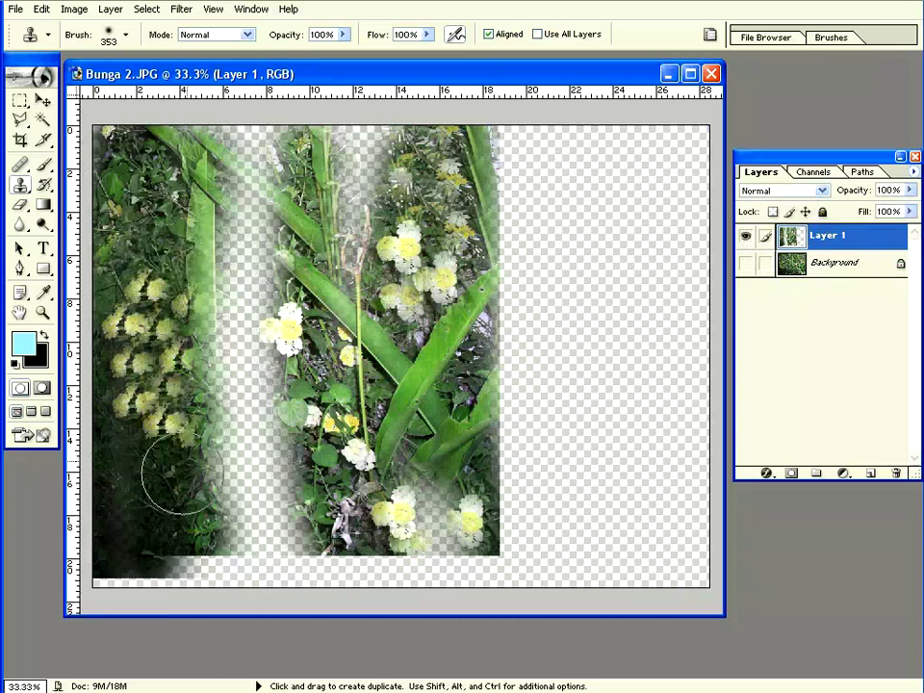
left_click_drag(213, 145, 203, 577)
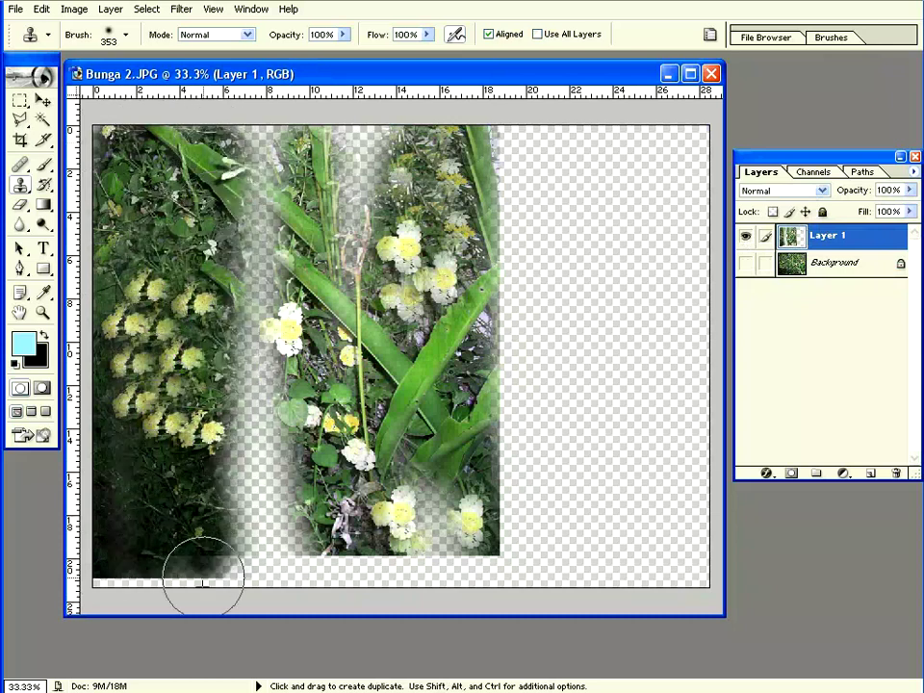
left_click_drag(248, 124, 262, 589)
left_click_drag(309, 141, 300, 597)
left_click_drag(340, 119, 361, 598)
mouse_move(391, 113)
left_mouse_down()
mouse_move(398, 515)
mouse_move(413, 588)
left_mouse_up()
left_click_drag(458, 144, 467, 357)
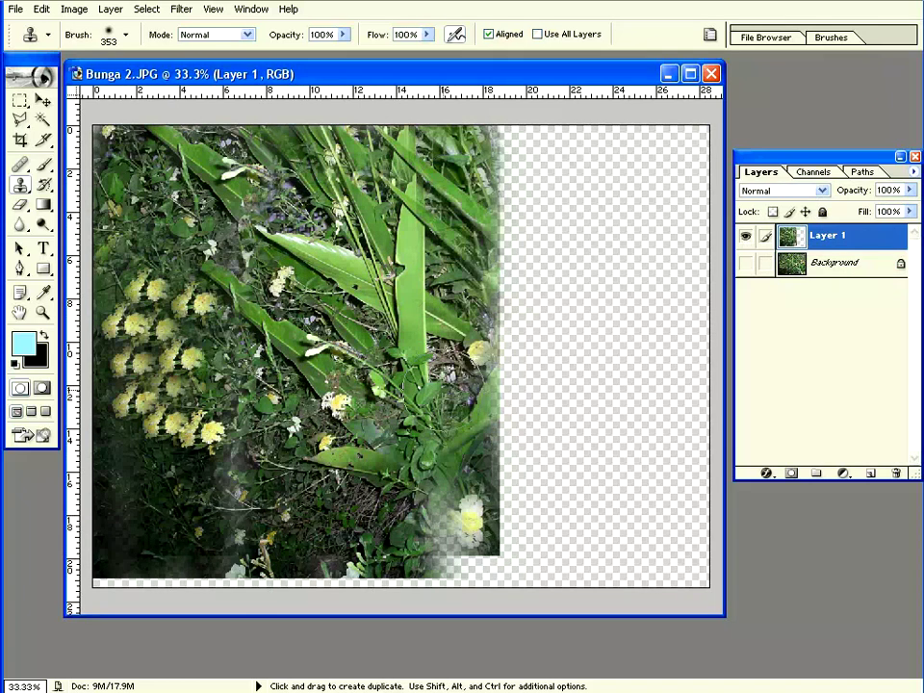
Step: Clone vertical strips from the centre to the right edge, filling the canvas, then hide Layer 1
left_click_drag(471, 453, 447, 583)
mouse_move(494, 134)
left_mouse_down()
mouse_move(498, 240)
mouse_move(477, 598)
left_mouse_up()
left_click_drag(540, 148, 526, 597)
left_click_drag(571, 144, 543, 599)
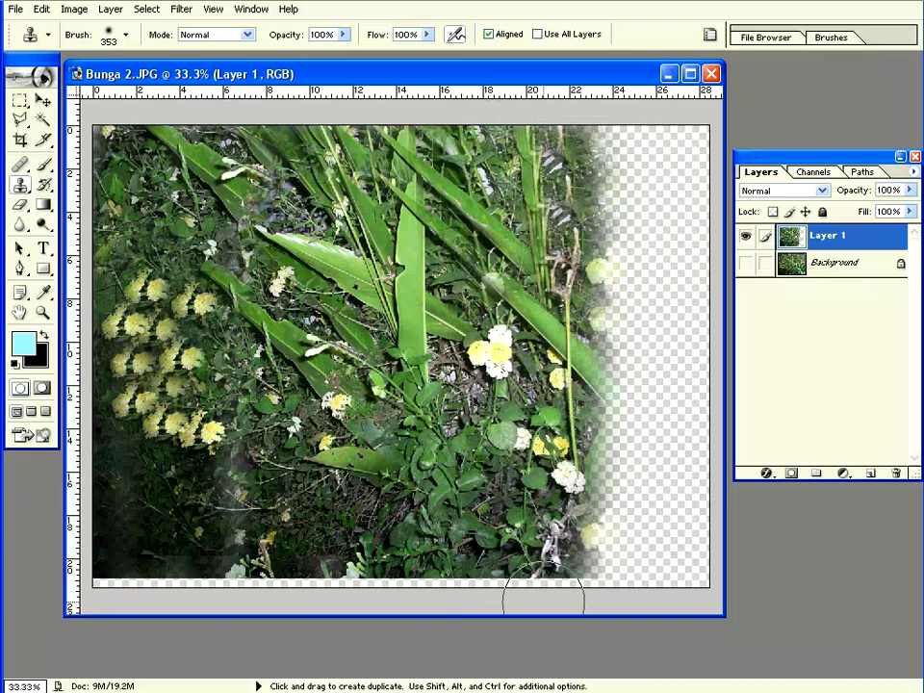
mouse_move(598, 148)
left_mouse_down()
mouse_move(598, 499)
mouse_move(621, 507)
left_mouse_up()
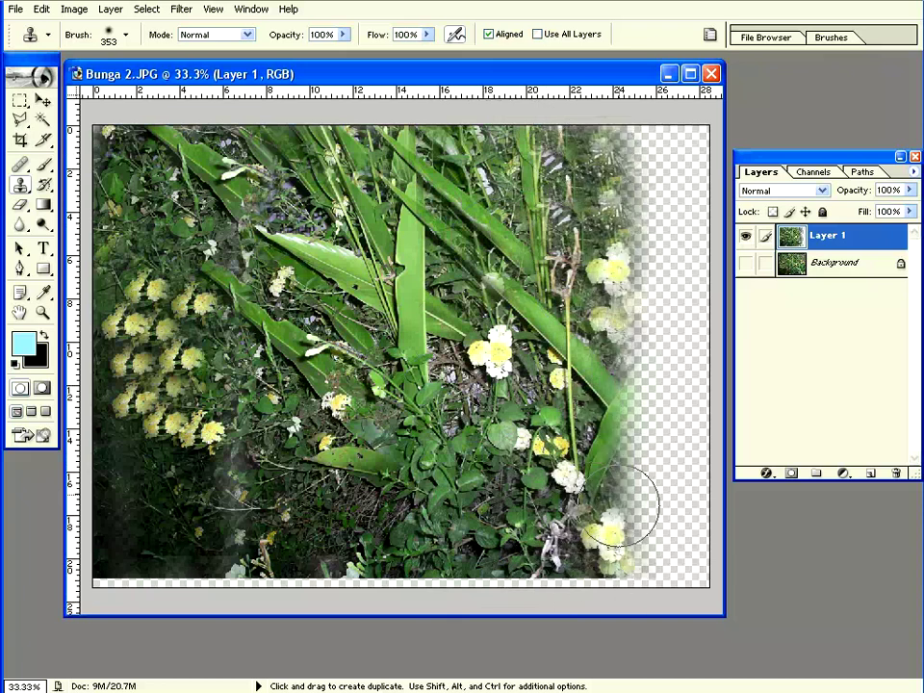
left_click_drag(639, 148, 655, 547)
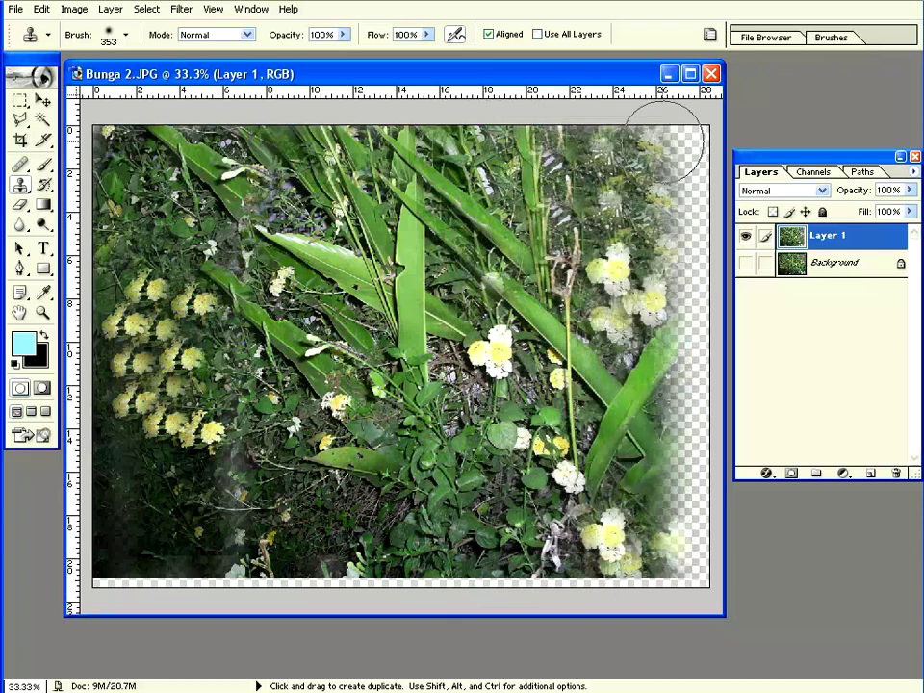
left_click_drag(664, 142, 679, 568)
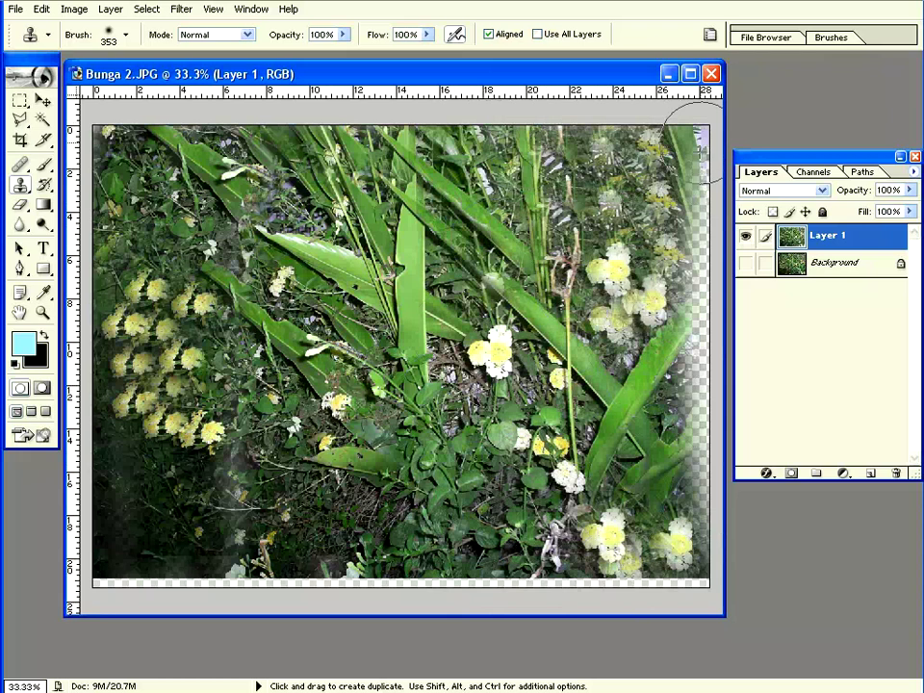
left_click_drag(687, 149, 678, 583)
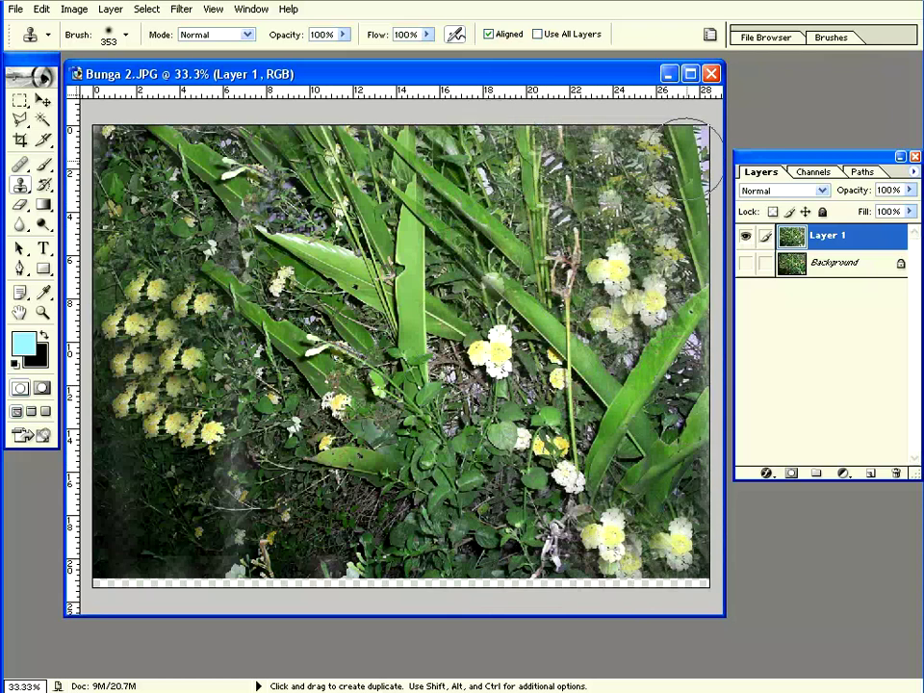
left_click_drag(747, 237, 747, 267)
Step: Compare before and after by toggling Layer 1, leave it visible, and return to the wallpaper folder
left_click(747, 263)
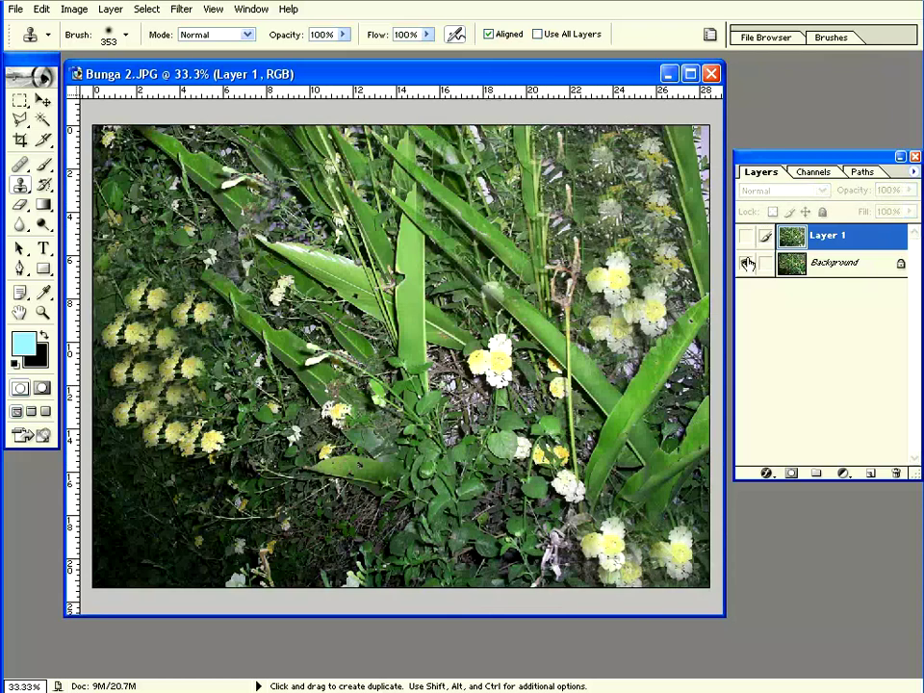
left_click(747, 238)
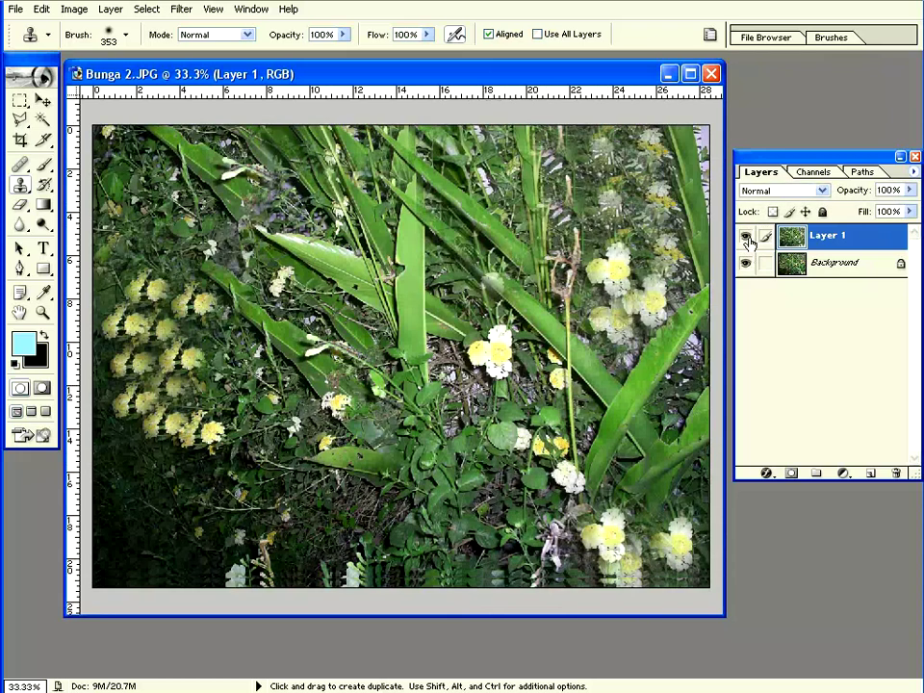
left_click(747, 238)
left_click(747, 237)
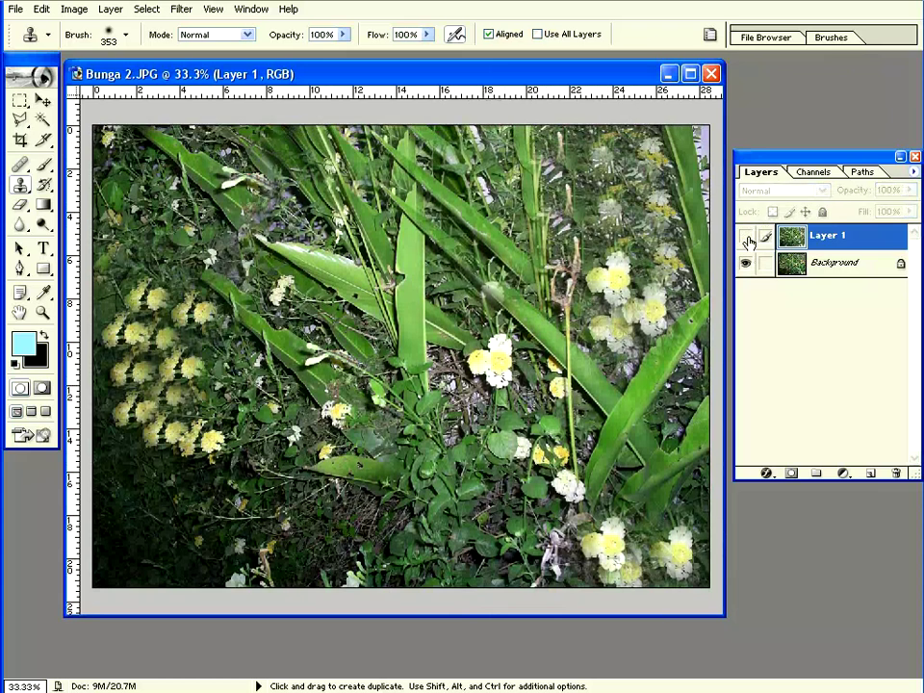
left_click(748, 239)
left_click(748, 239)
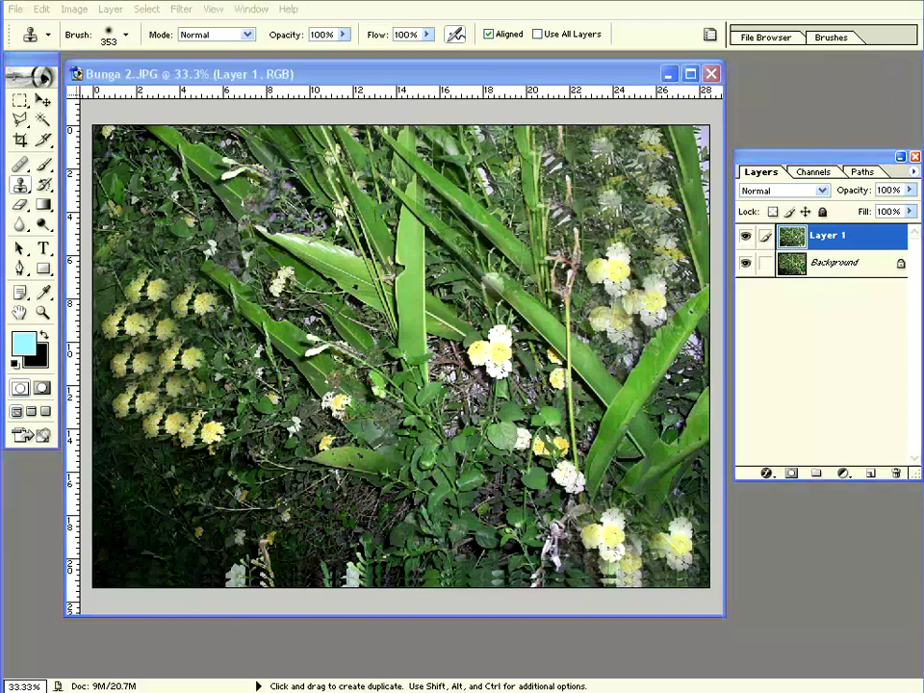
key("alt+Tab")
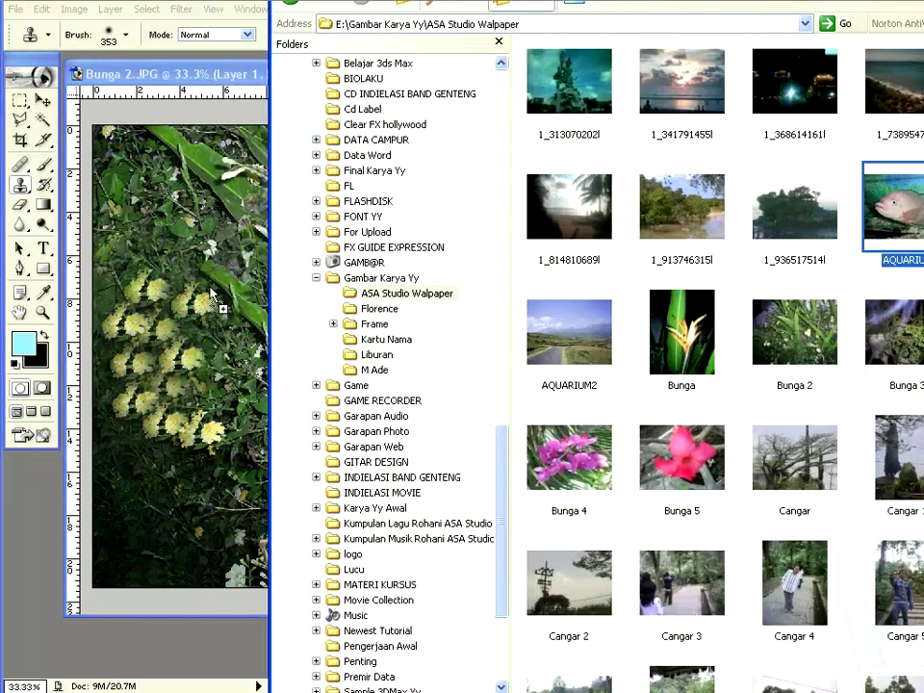
Step: Open AQUARIUM.jpg, set the brush to about 127 px, and sample its water as clone source
left_click_drag(893, 207, 212, 295)
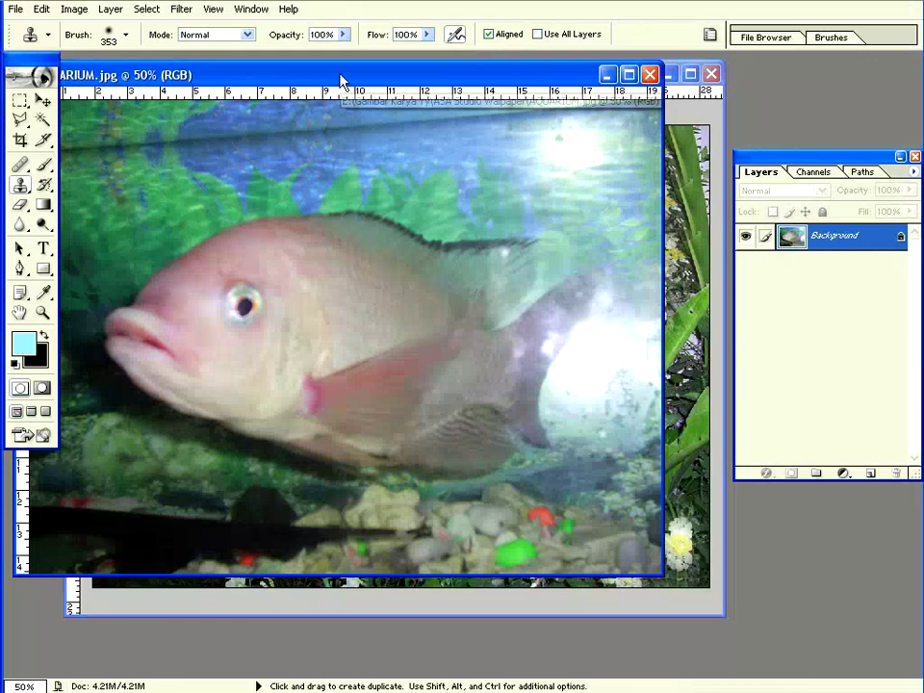
left_click_drag(342, 82, 588, 231)
right_click(481, 310)
left_click_drag(661, 333, 599, 344)
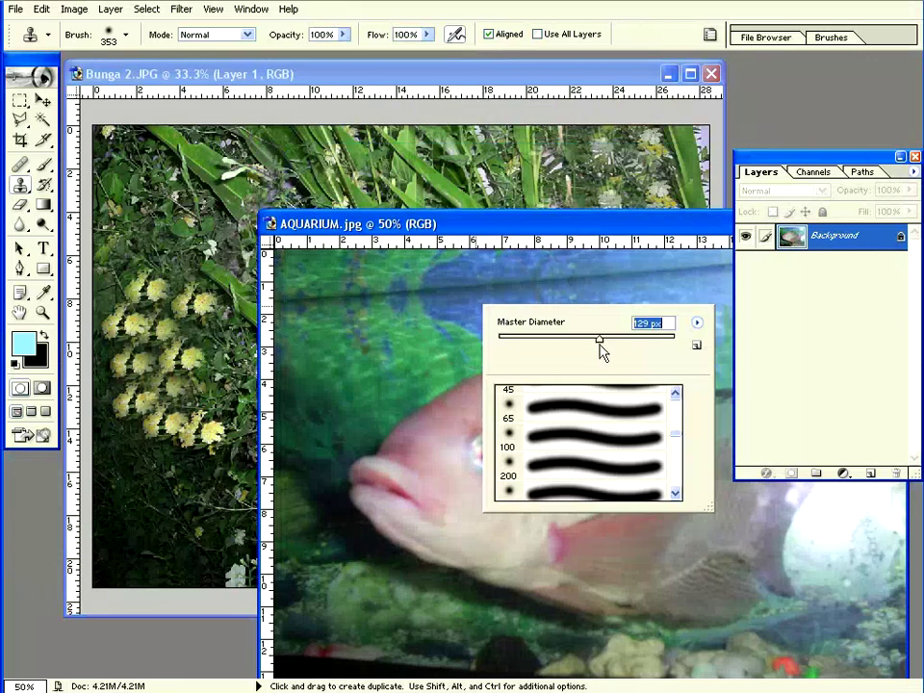
key("alt")
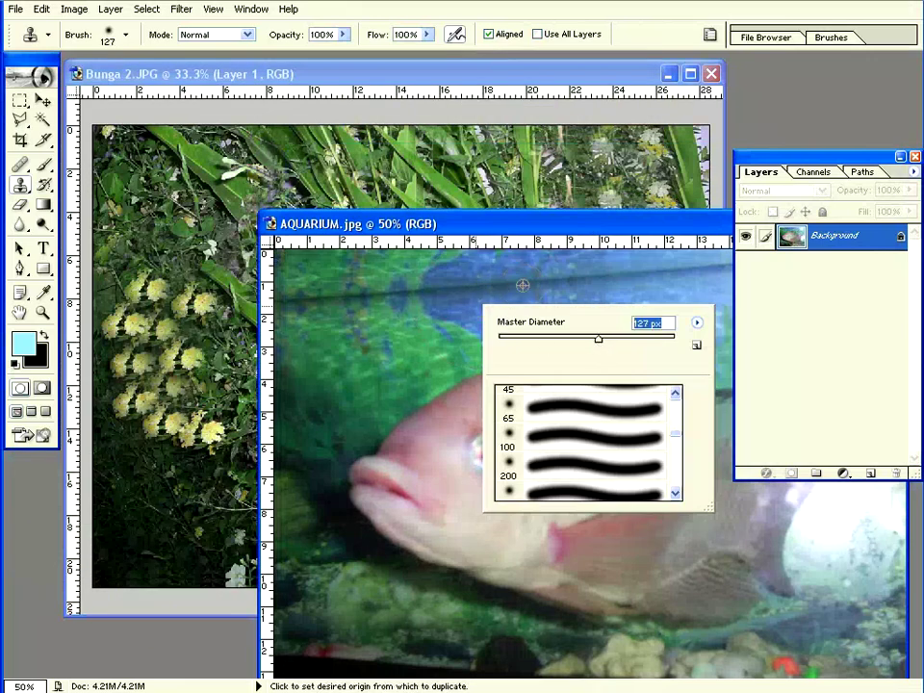
left_click(558, 283, "alt")
Step: Back on Bunga 2, select the entire image with the Rectangular Marquee active
left_click(284, 208)
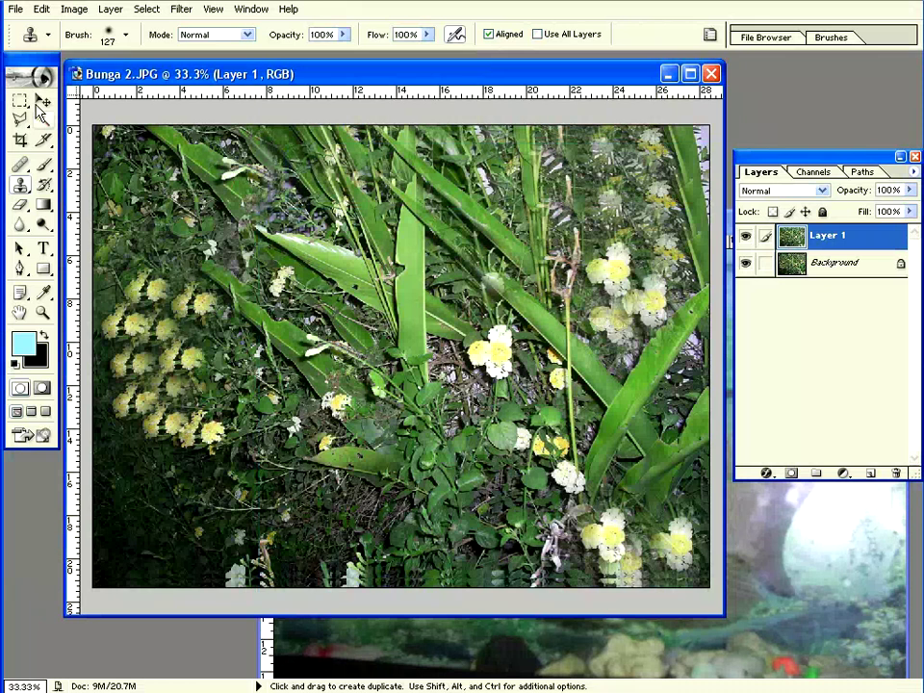
key("m")
key("ctrl+a")
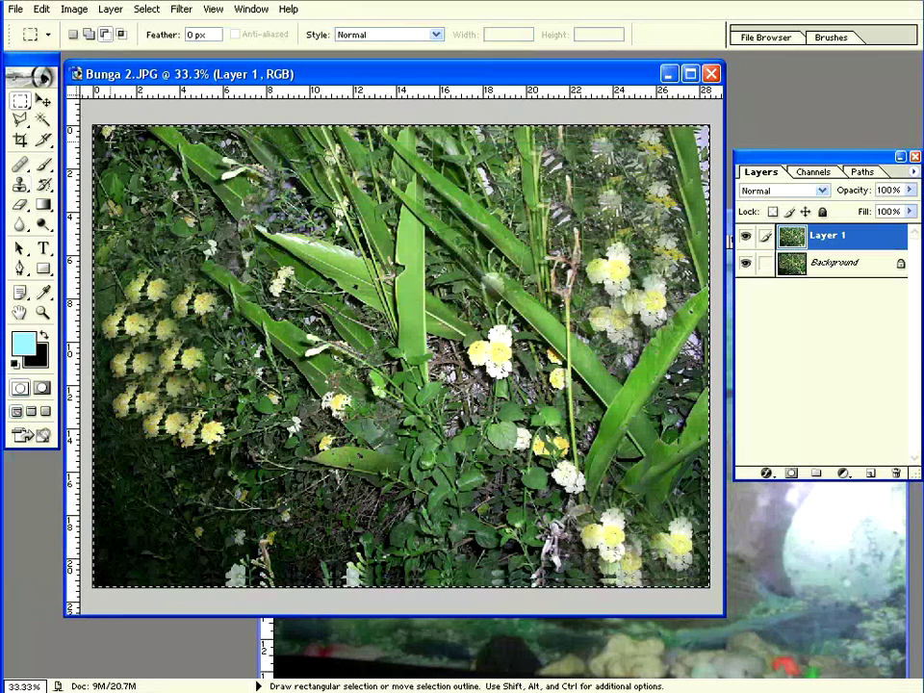
Step: Subtract an inset rectangle to leave an edge frame, then resample the upper aquarium water
left_click_drag(699, 137, 113, 564)
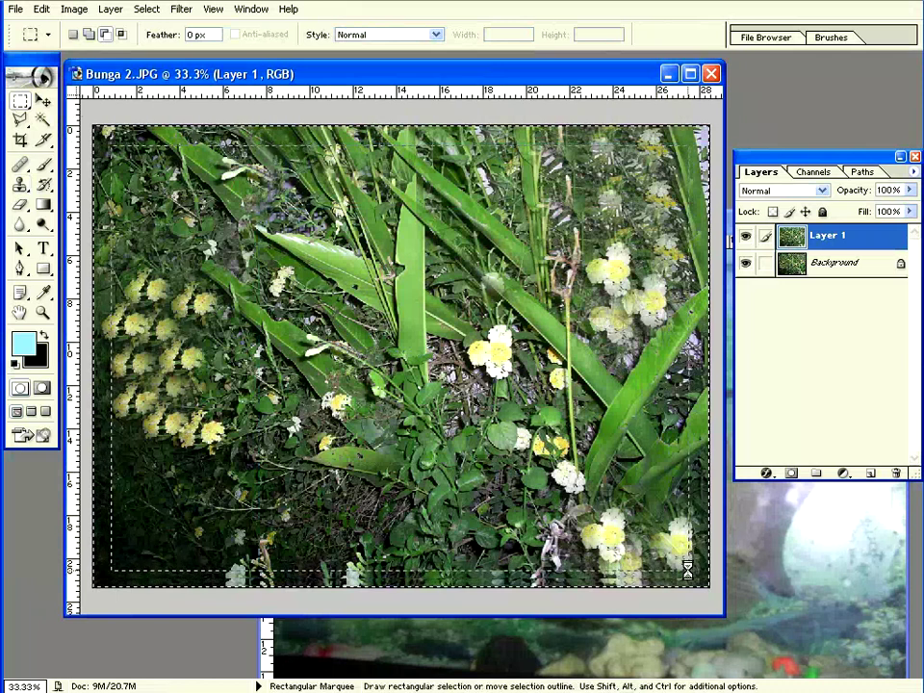
left_click(809, 594)
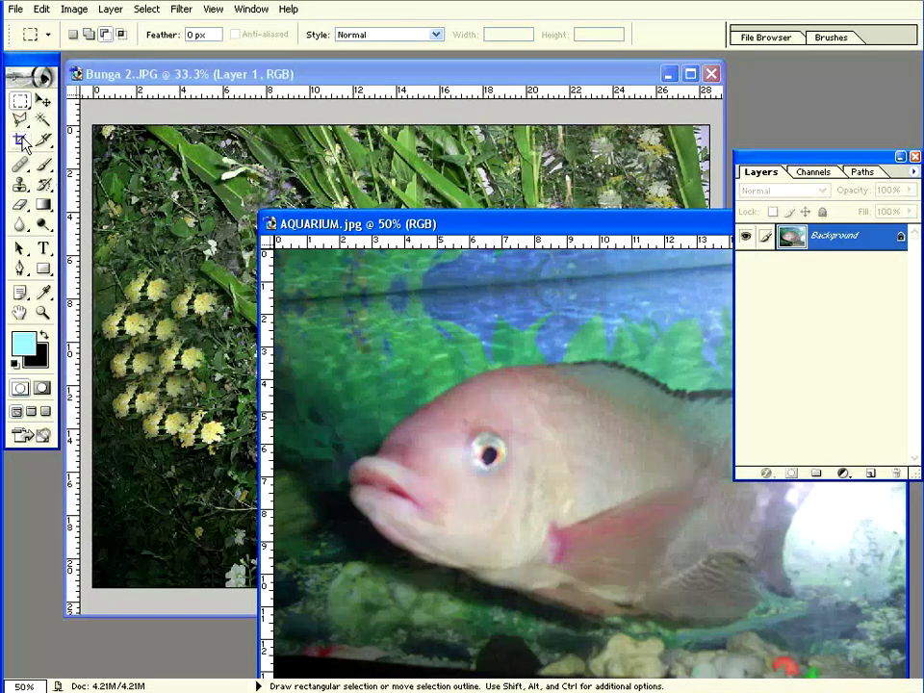
left_click(19, 186)
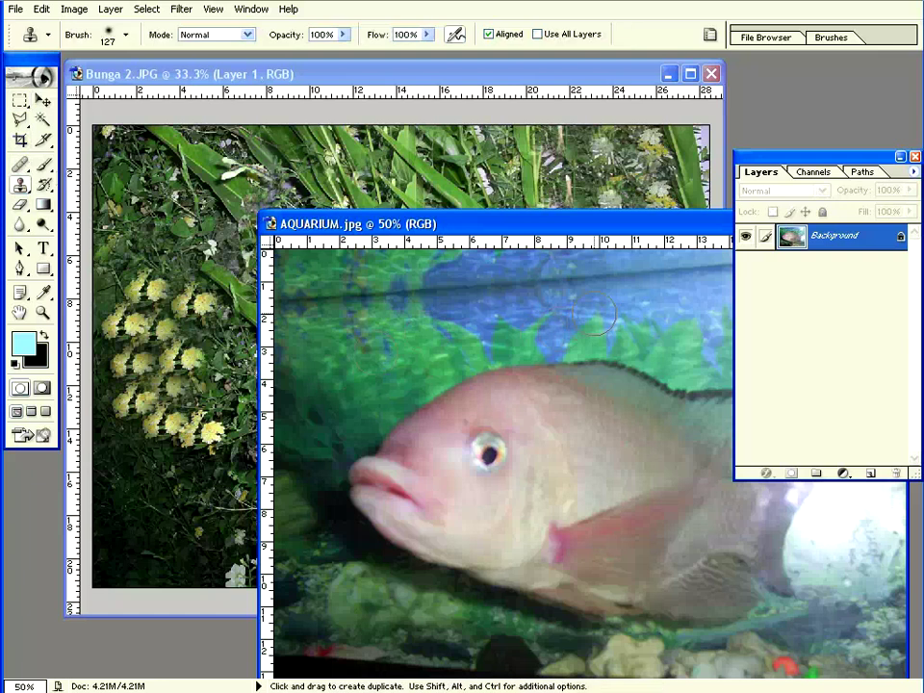
key("alt")
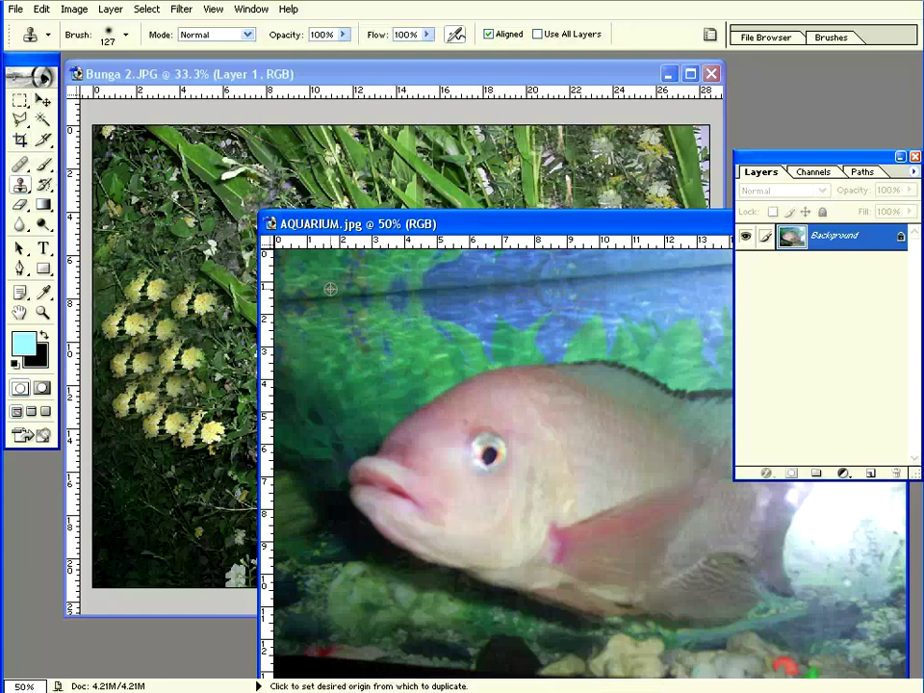
left_click(330, 287, "alt")
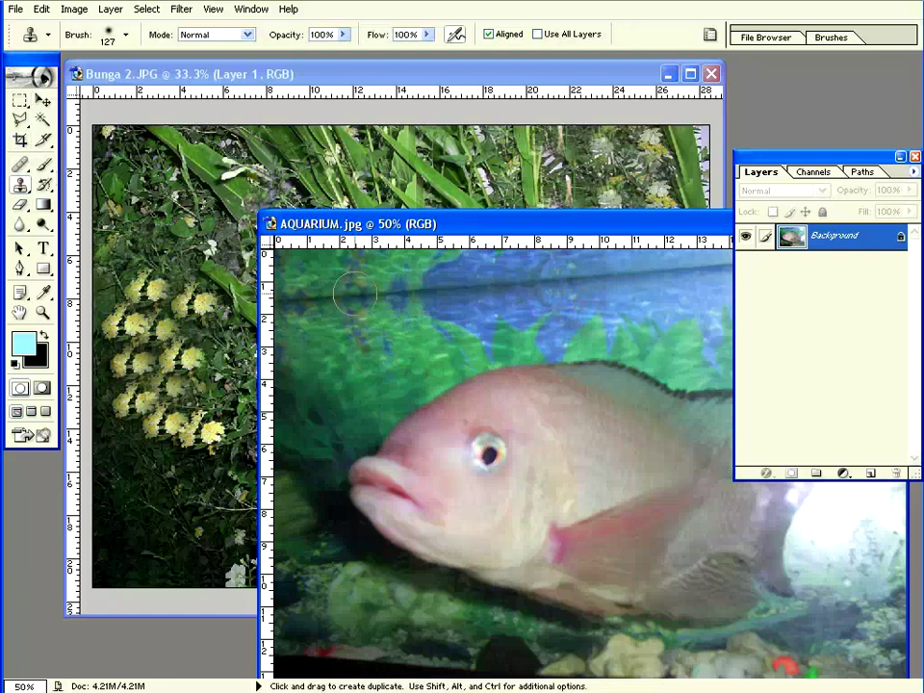
left_click(631, 79)
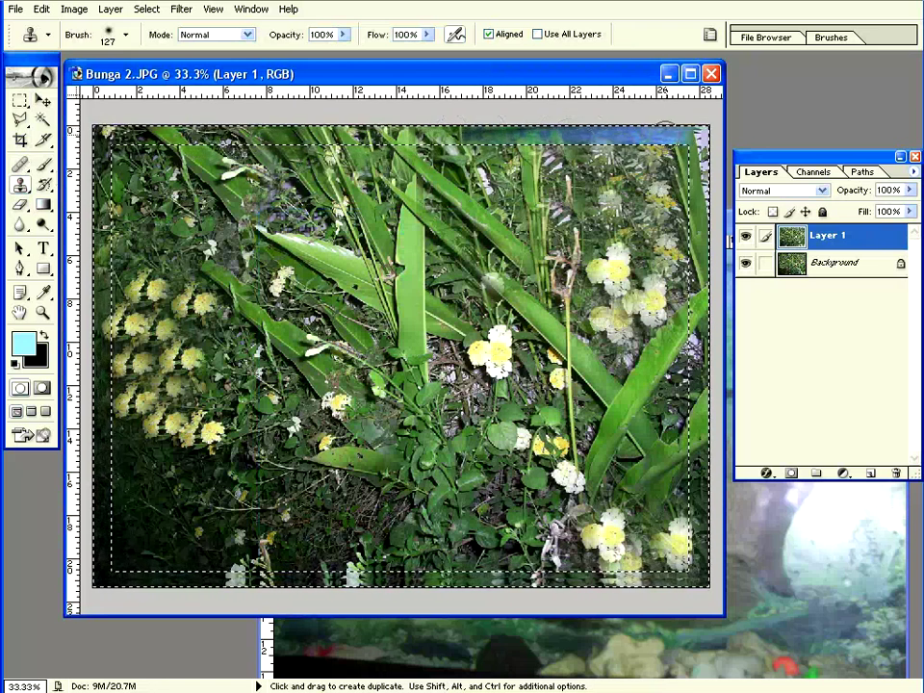
Step: Paint aquarium water down the right edge, then resample the upper aquarium water
mouse_move(688, 134)
left_mouse_down()
mouse_move(710, 289)
mouse_move(708, 577)
left_mouse_up()
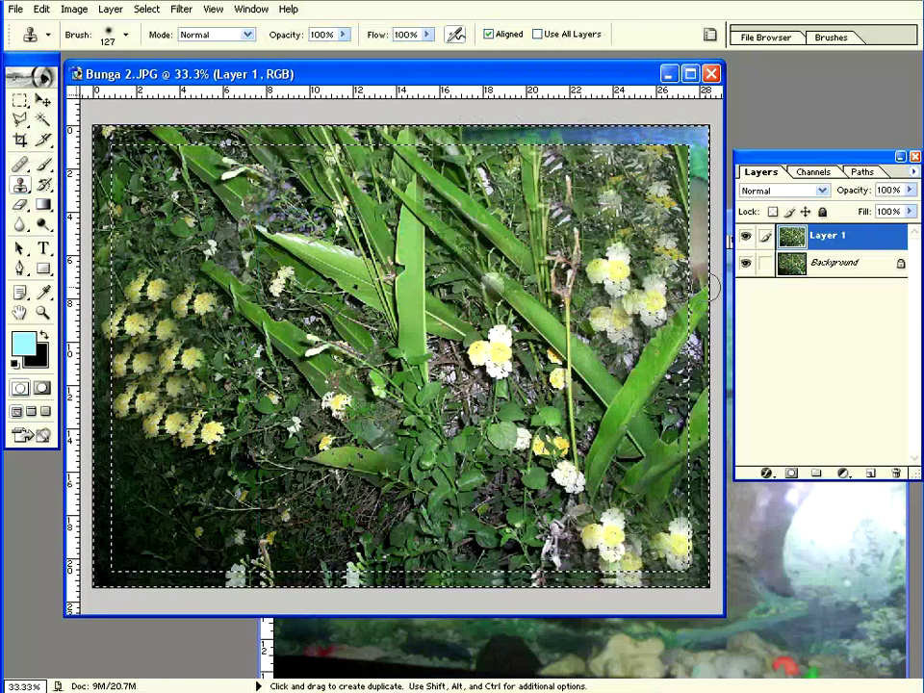
left_click(756, 485)
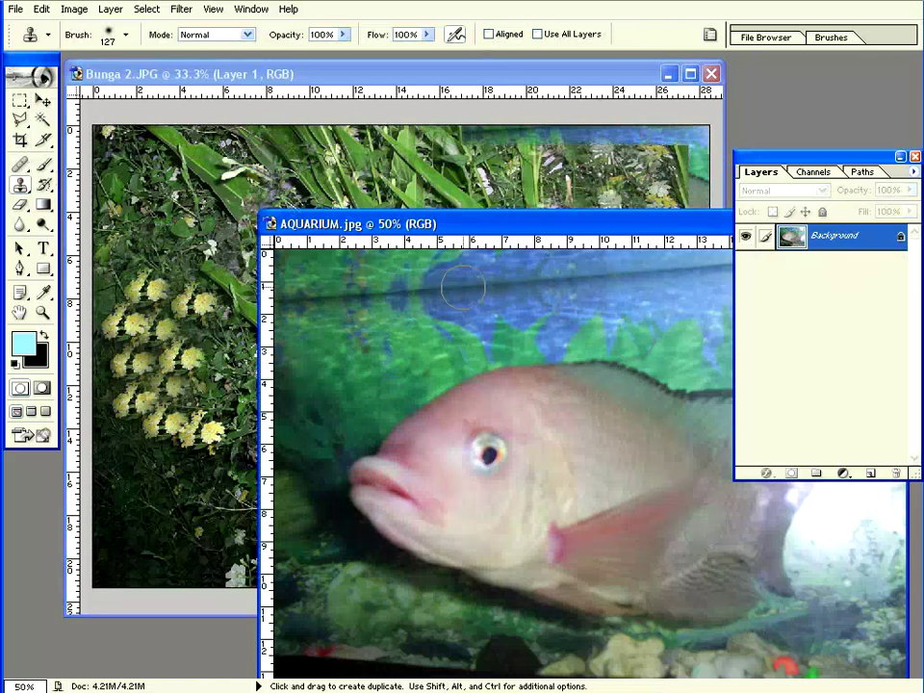
key("alt")
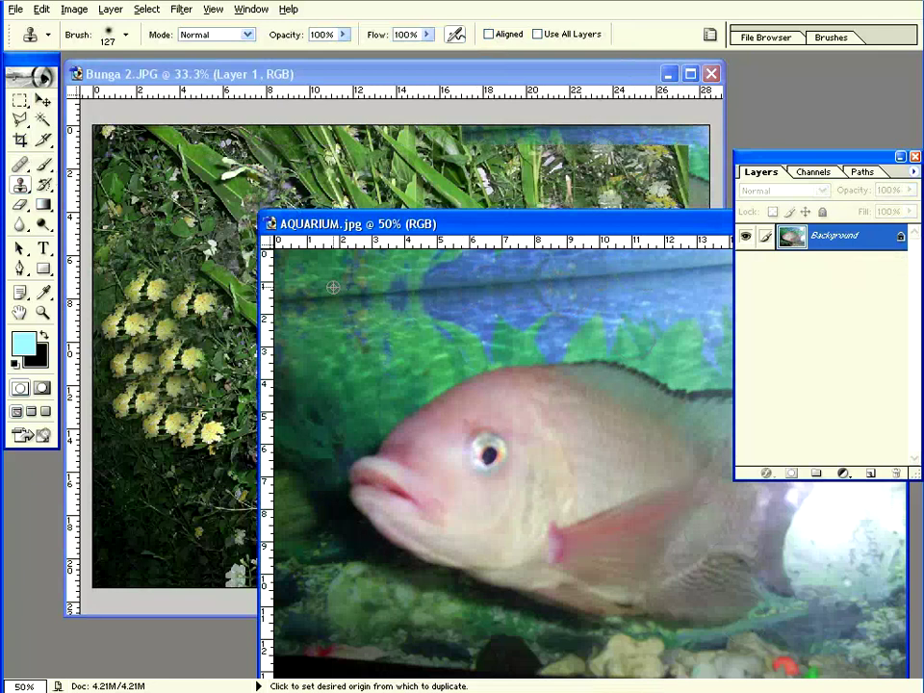
left_click(333, 287, "alt")
left_click(348, 75)
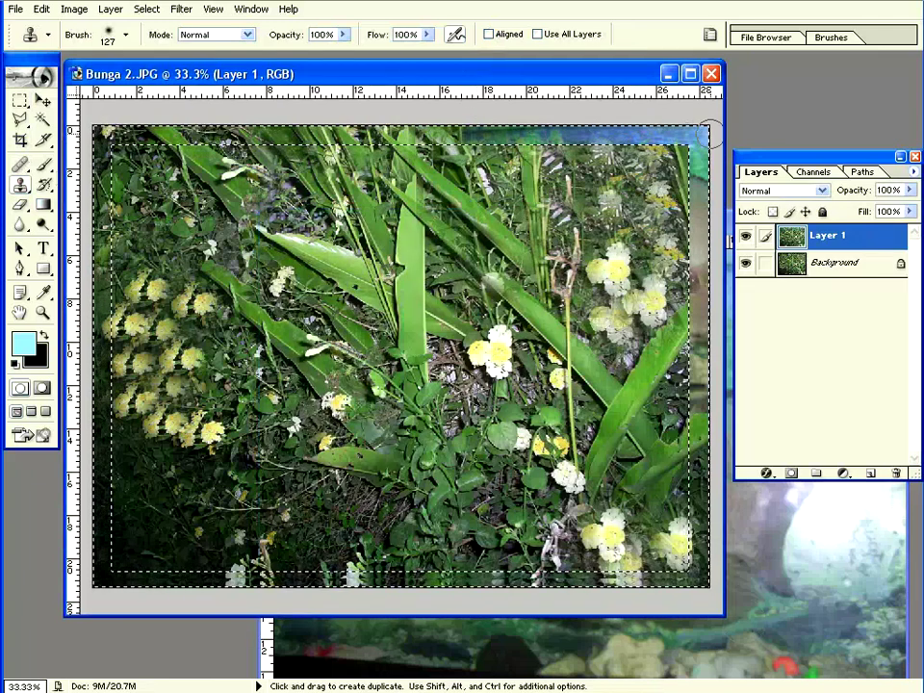
Step: Clone the blue water band along the top, bottom and left edges of Bunga 2
left_click_drag(274, 132, 85, 143)
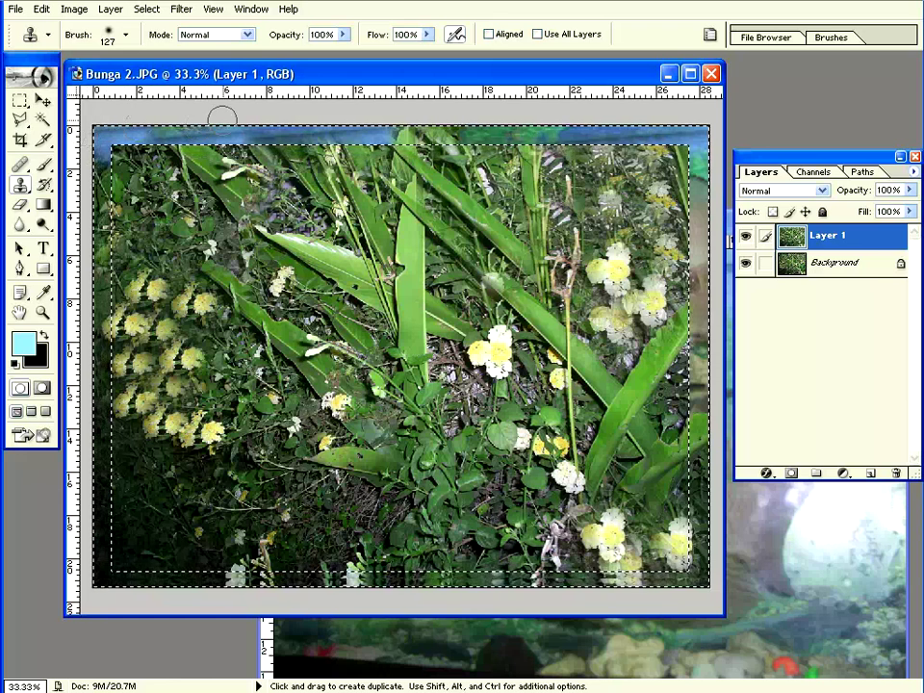
left_click_drag(526, 123, 378, 102)
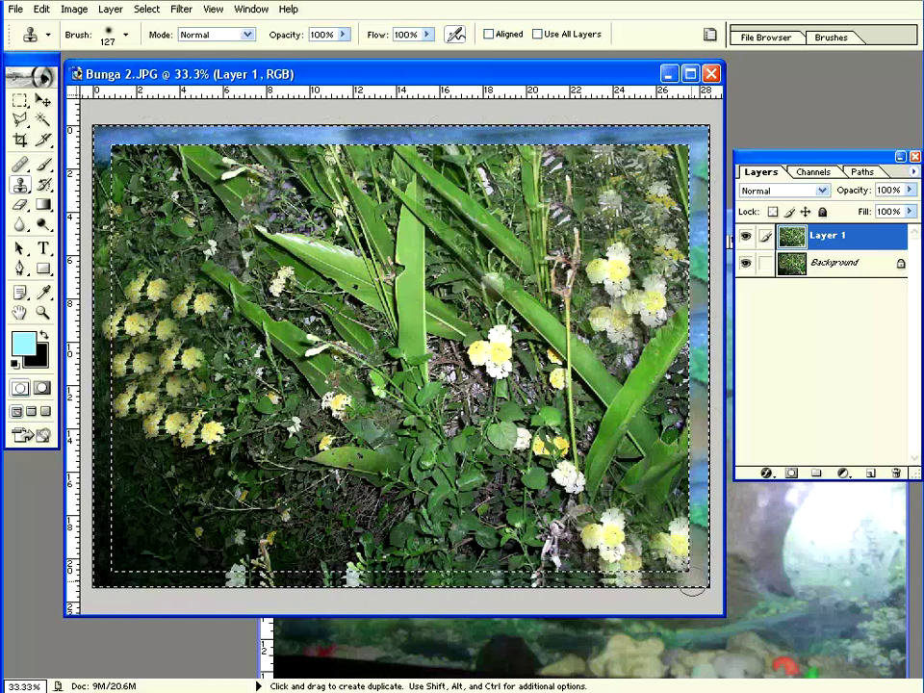
left_click_drag(401, 588, 377, 565)
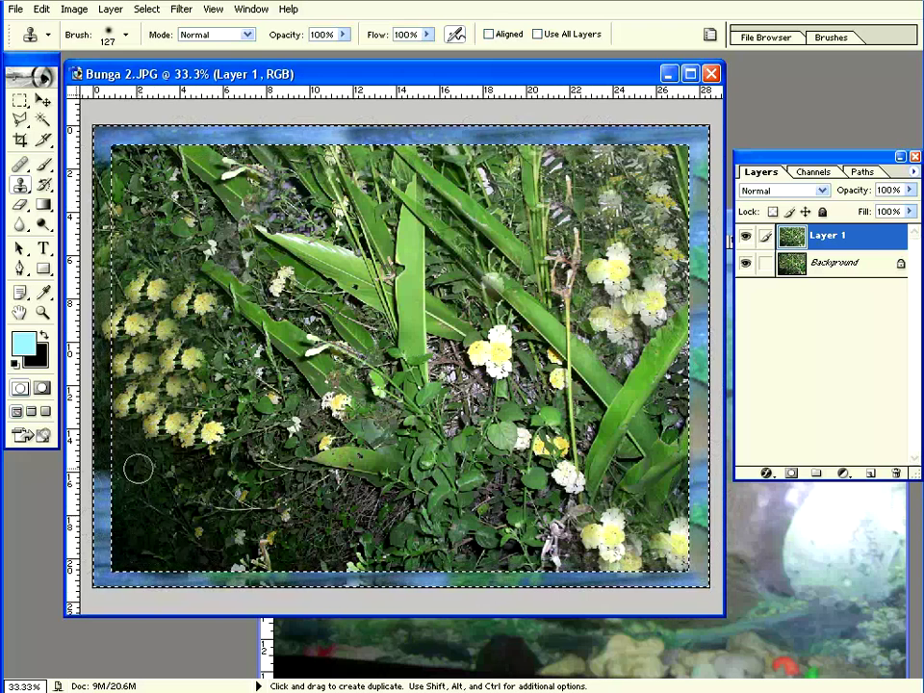
mouse_move(123, 449)
left_mouse_down()
mouse_move(143, 337)
mouse_move(124, 228)
mouse_move(134, 169)
left_mouse_up()
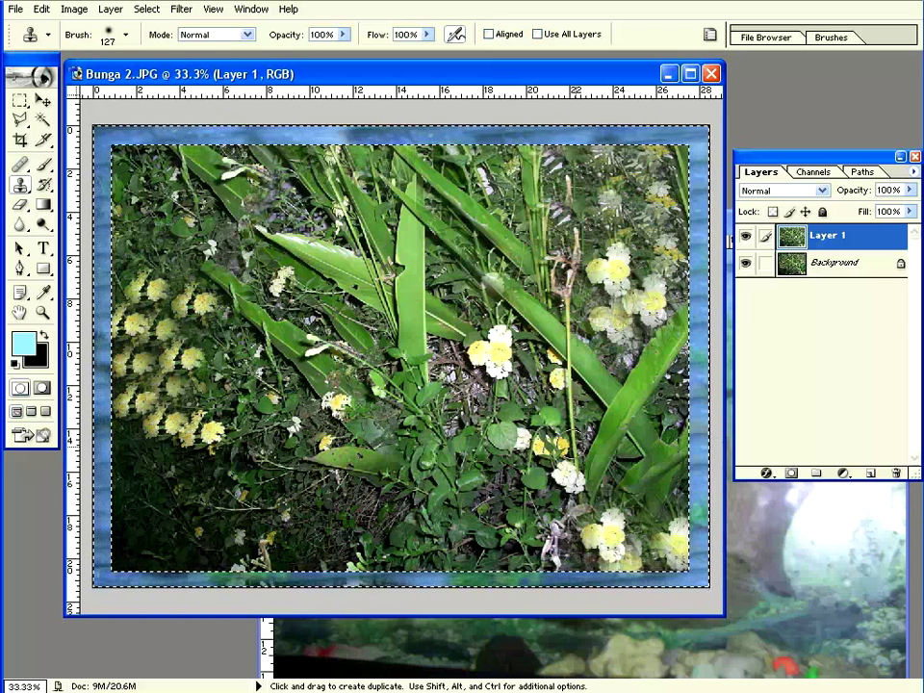
left_click_drag(291, 76, 291, 70)
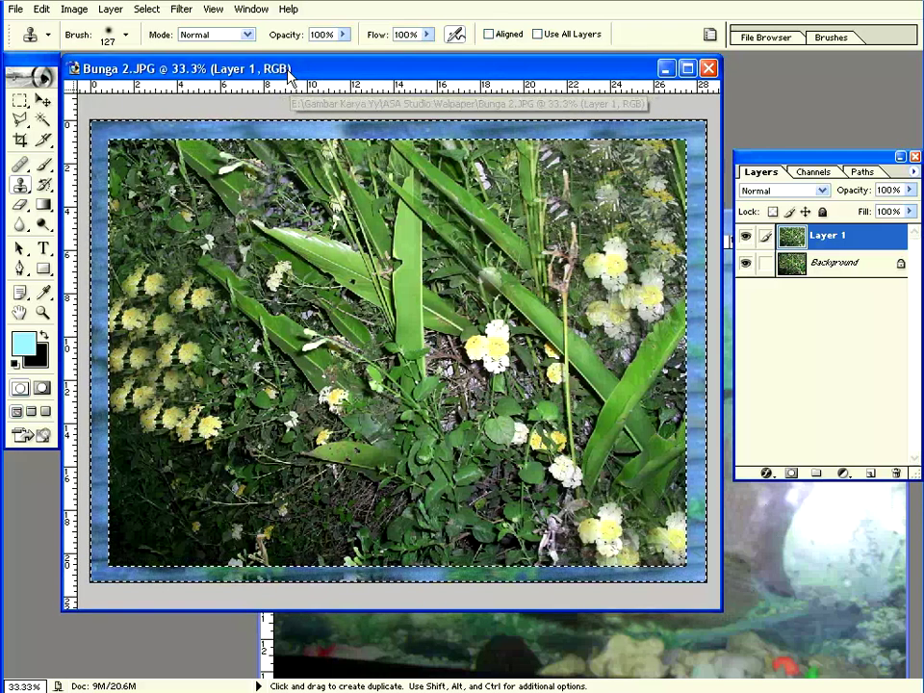